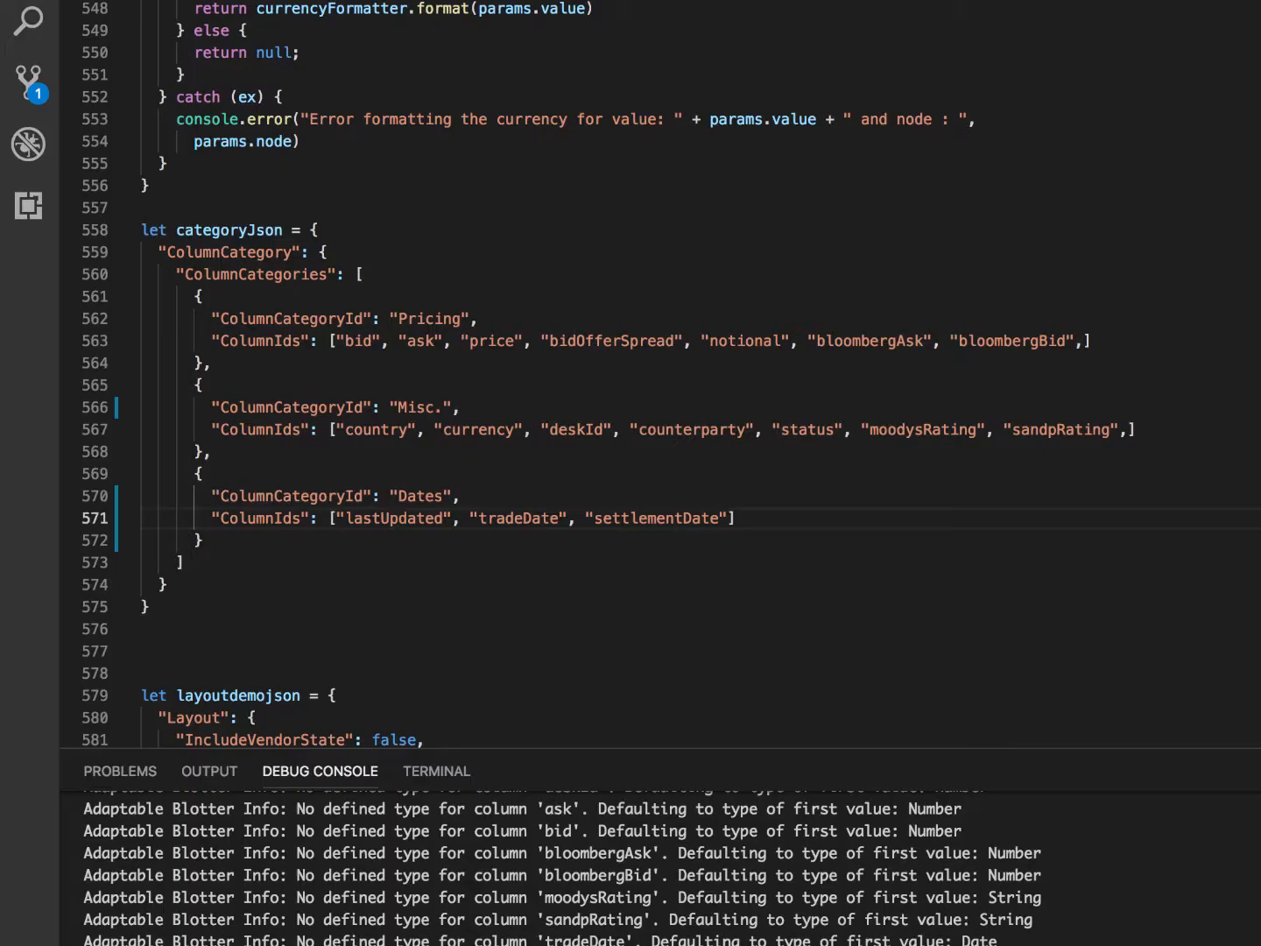
click(851, 363)
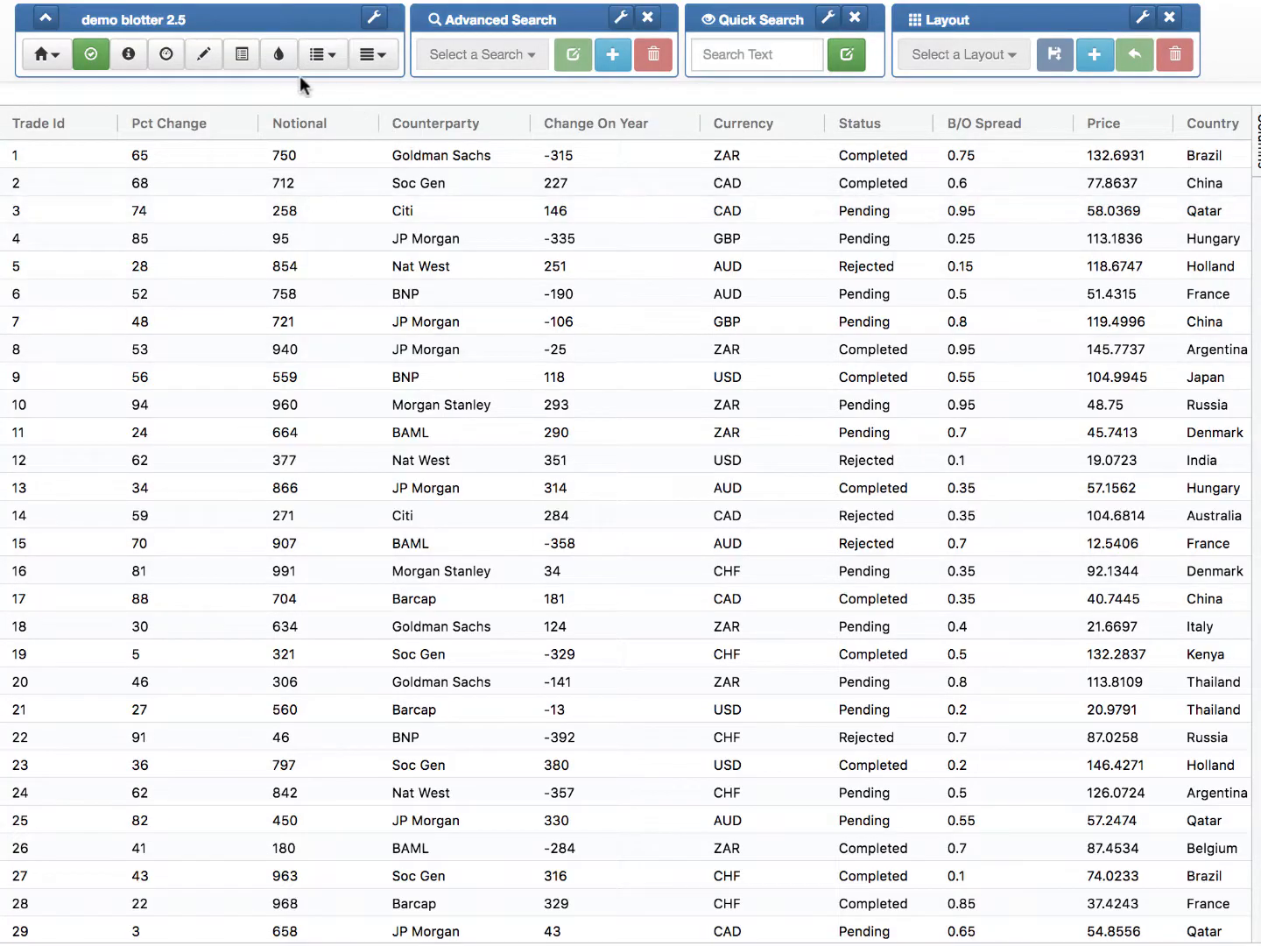
- Open the Column Chooser, remove all columns from the visible list, and review the hidden columns grouped by category
click(242, 54)
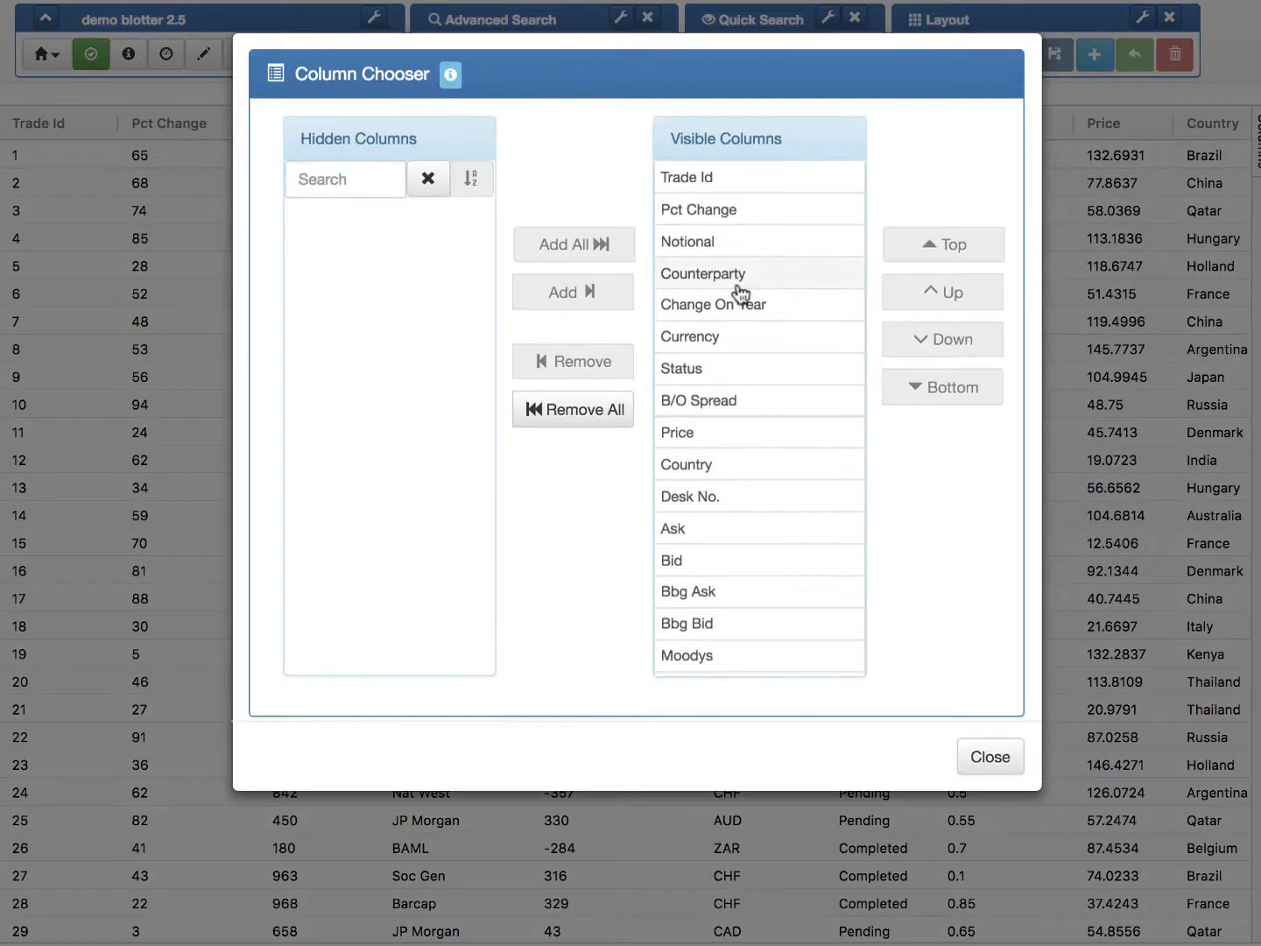
click(617, 422)
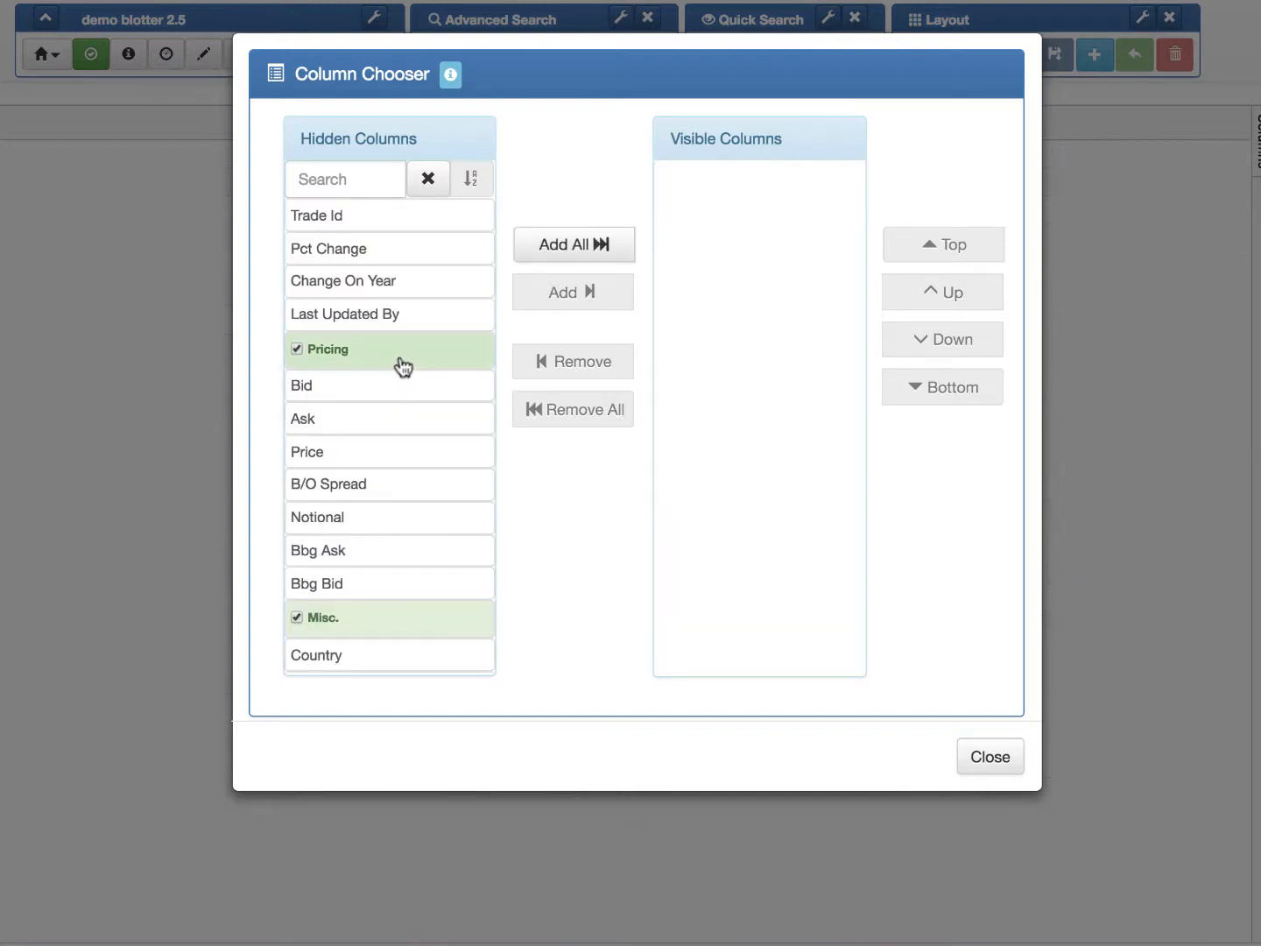
scroll(409, 361, down, 3)
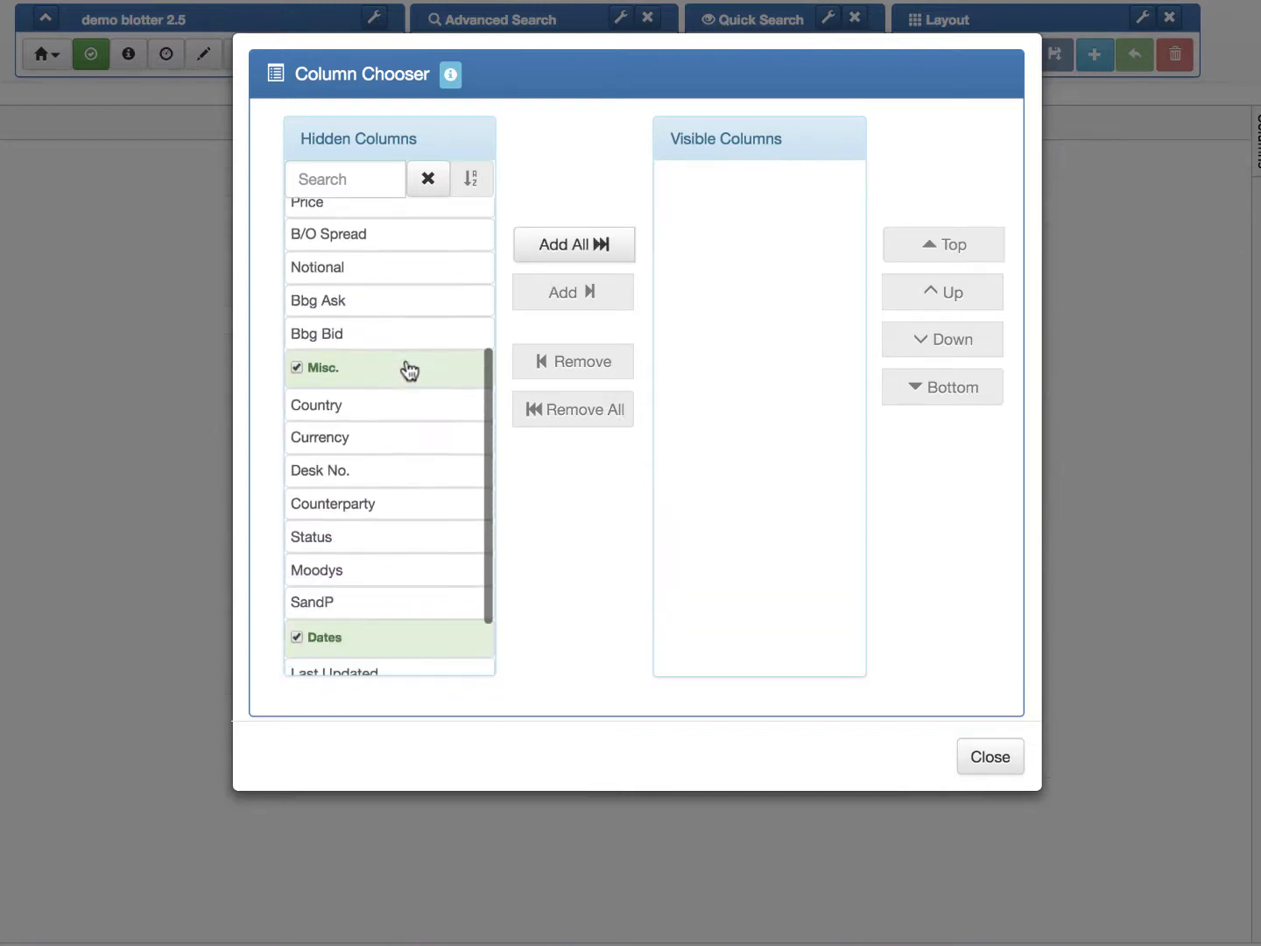
scroll(422, 509, down, 1)
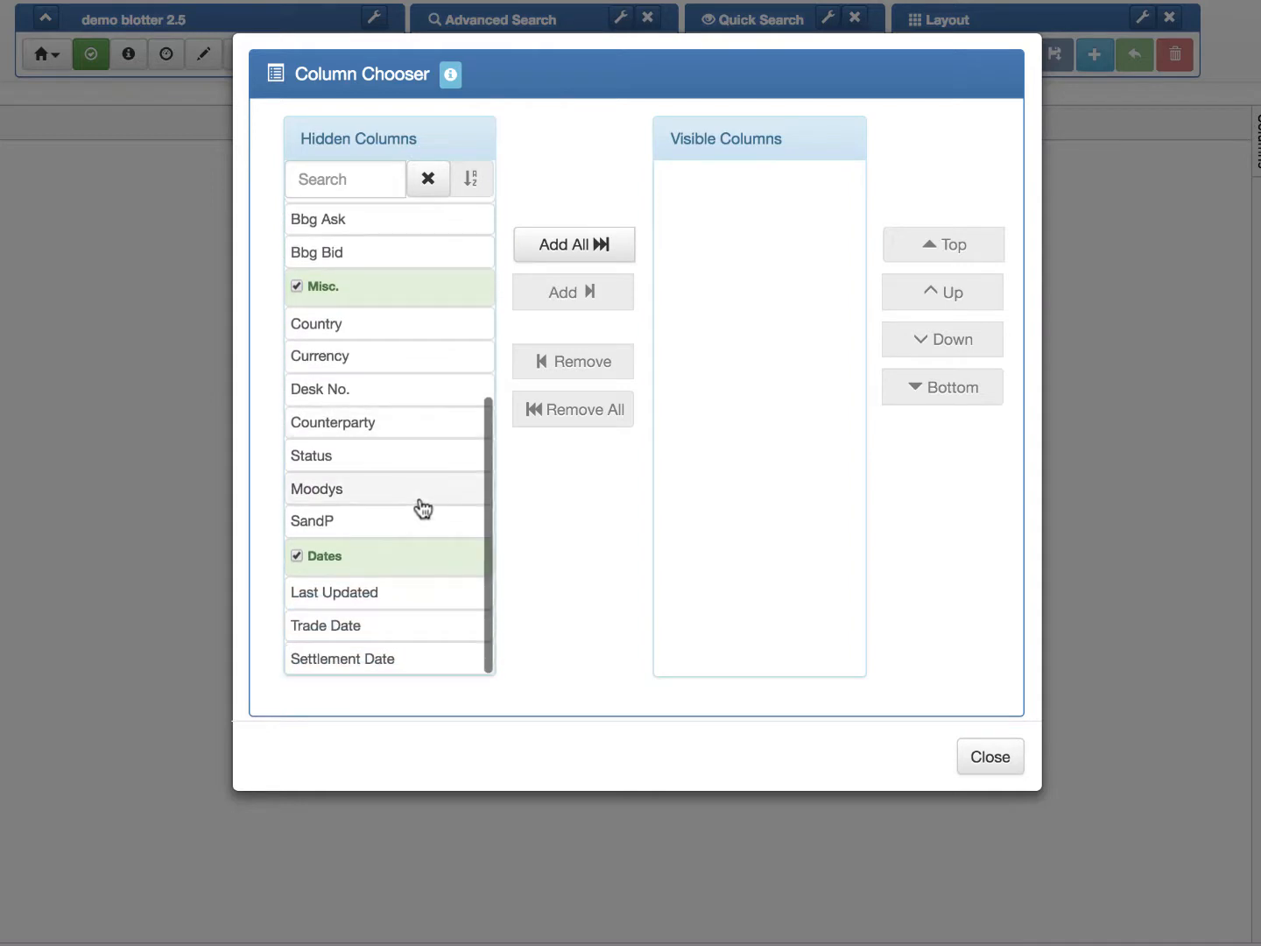
- Collapse the Dates, Misc. and Pricing categories in the hidden columns list
click(295, 555)
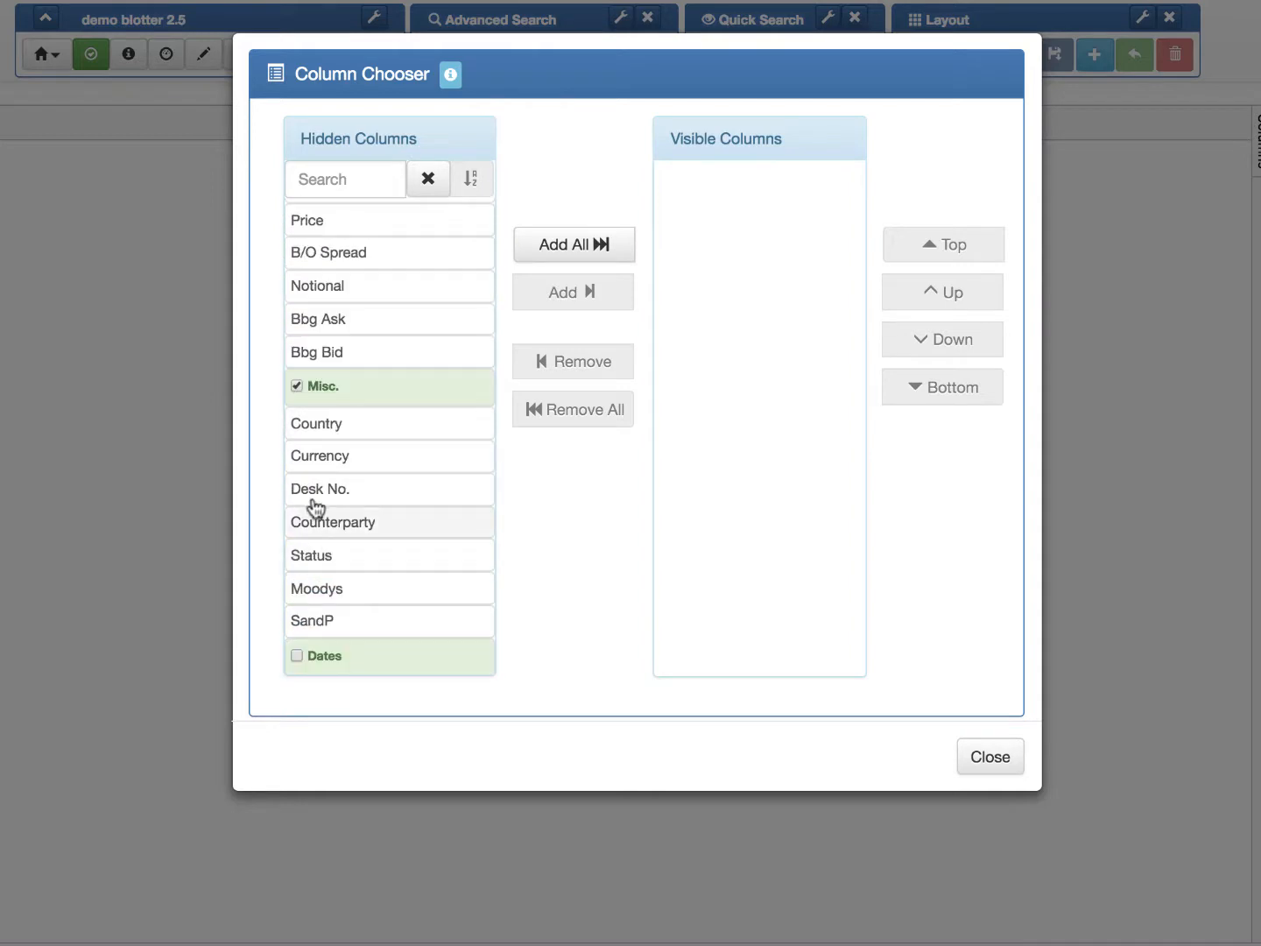
click(295, 386)
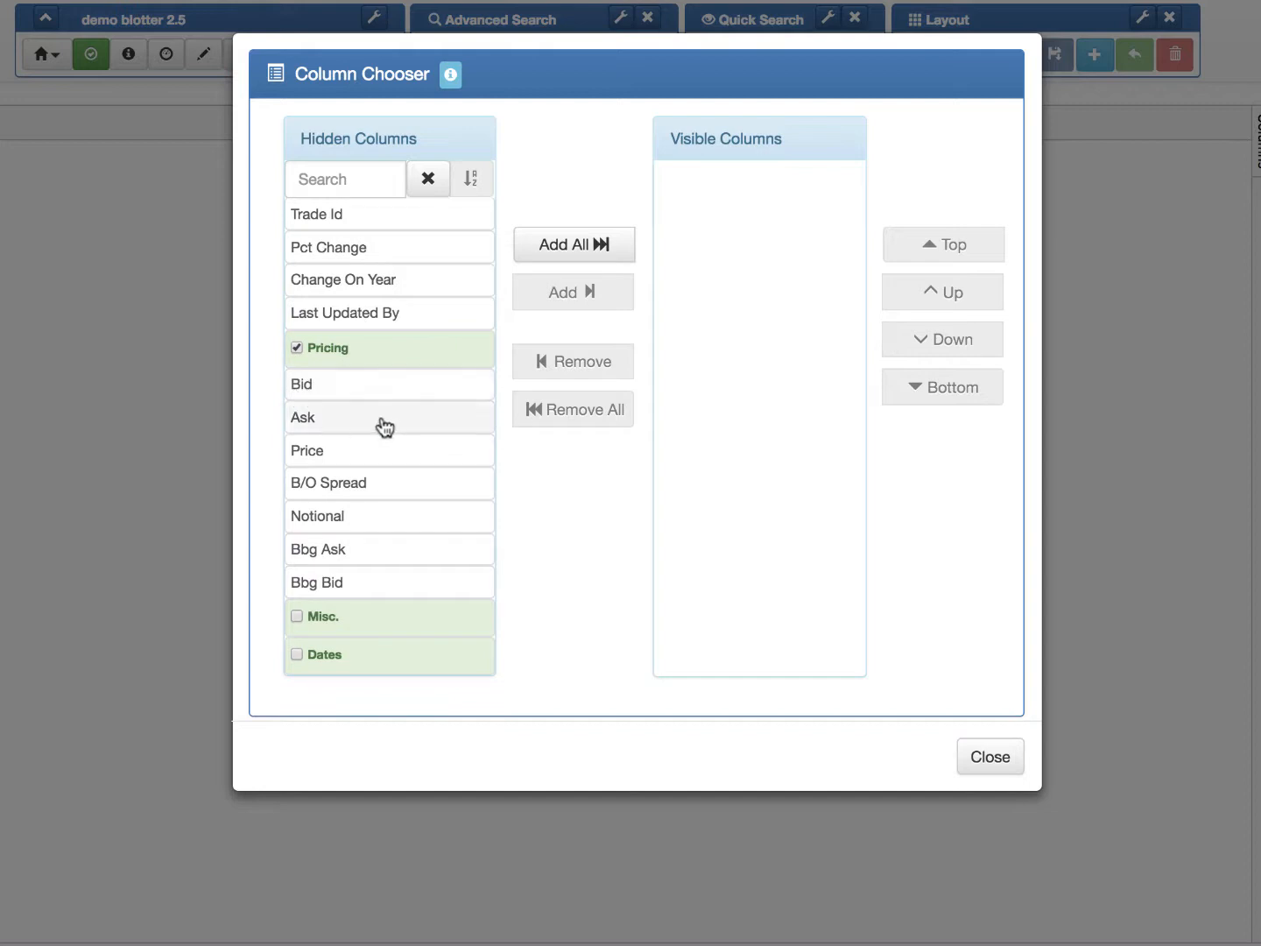
click(296, 350)
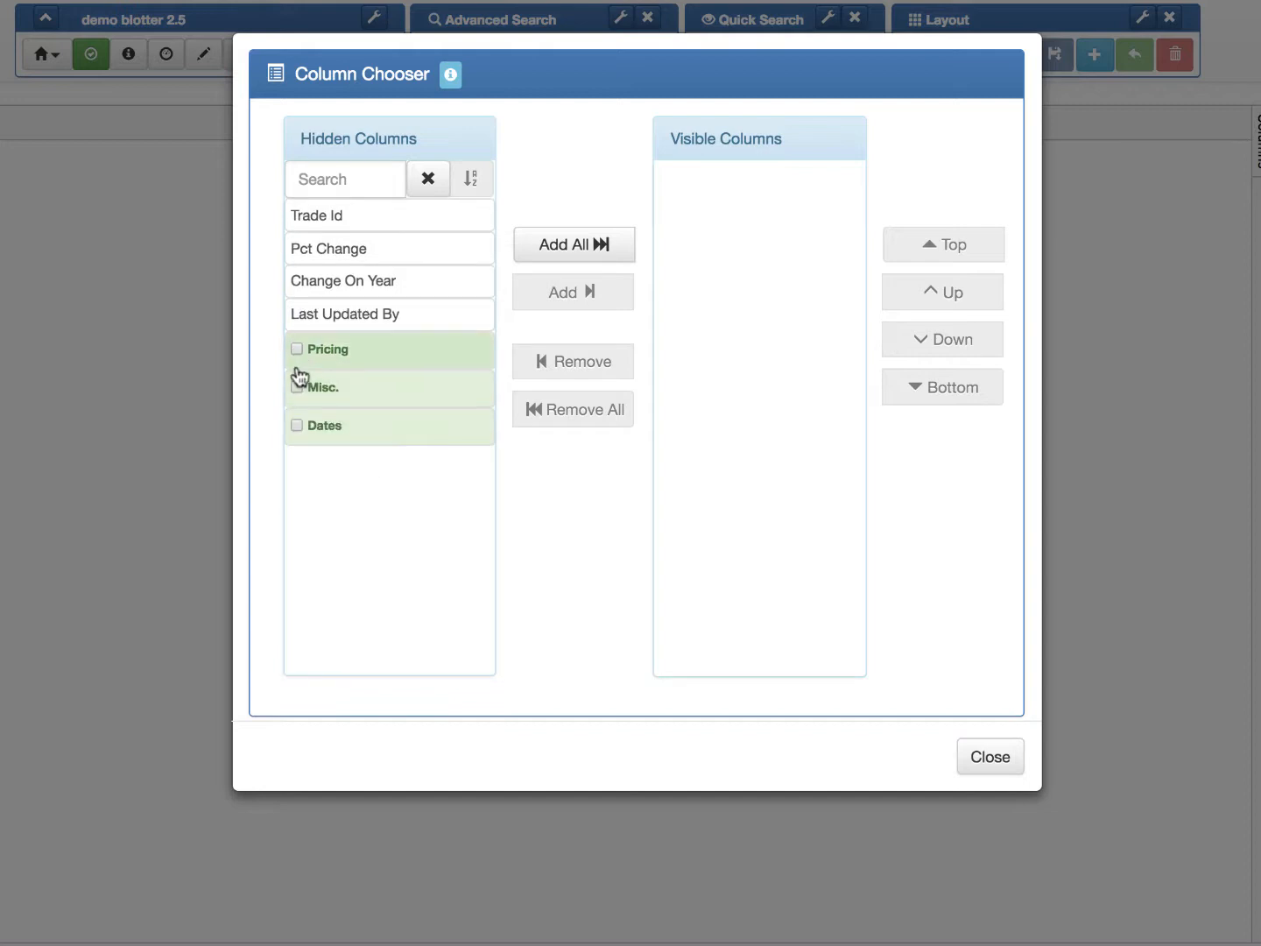
- Expand the Pricing, Misc. and Dates categories again in the hidden columns list
click(295, 350)
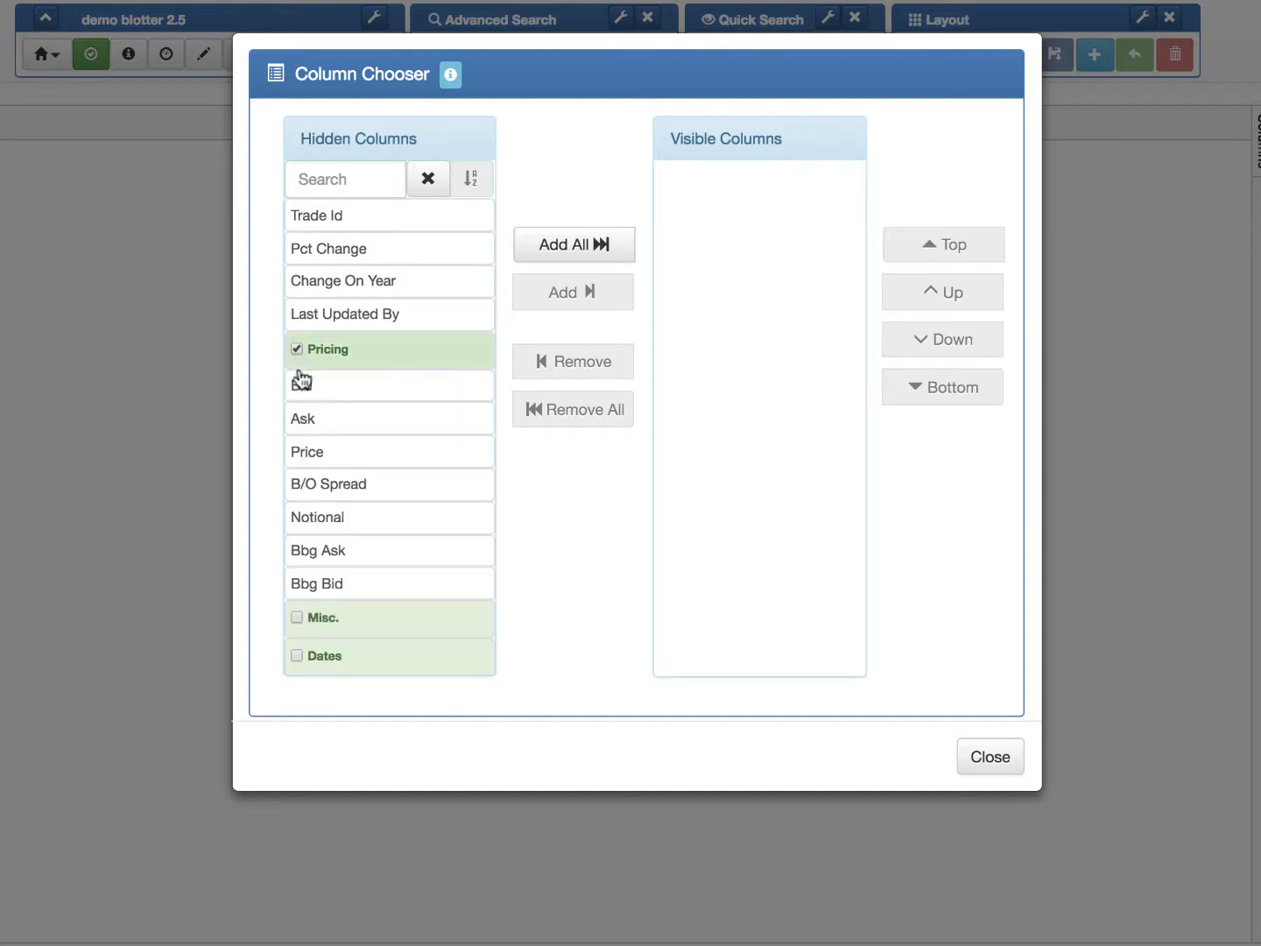
click(296, 618)
scroll(325, 644, down, 3)
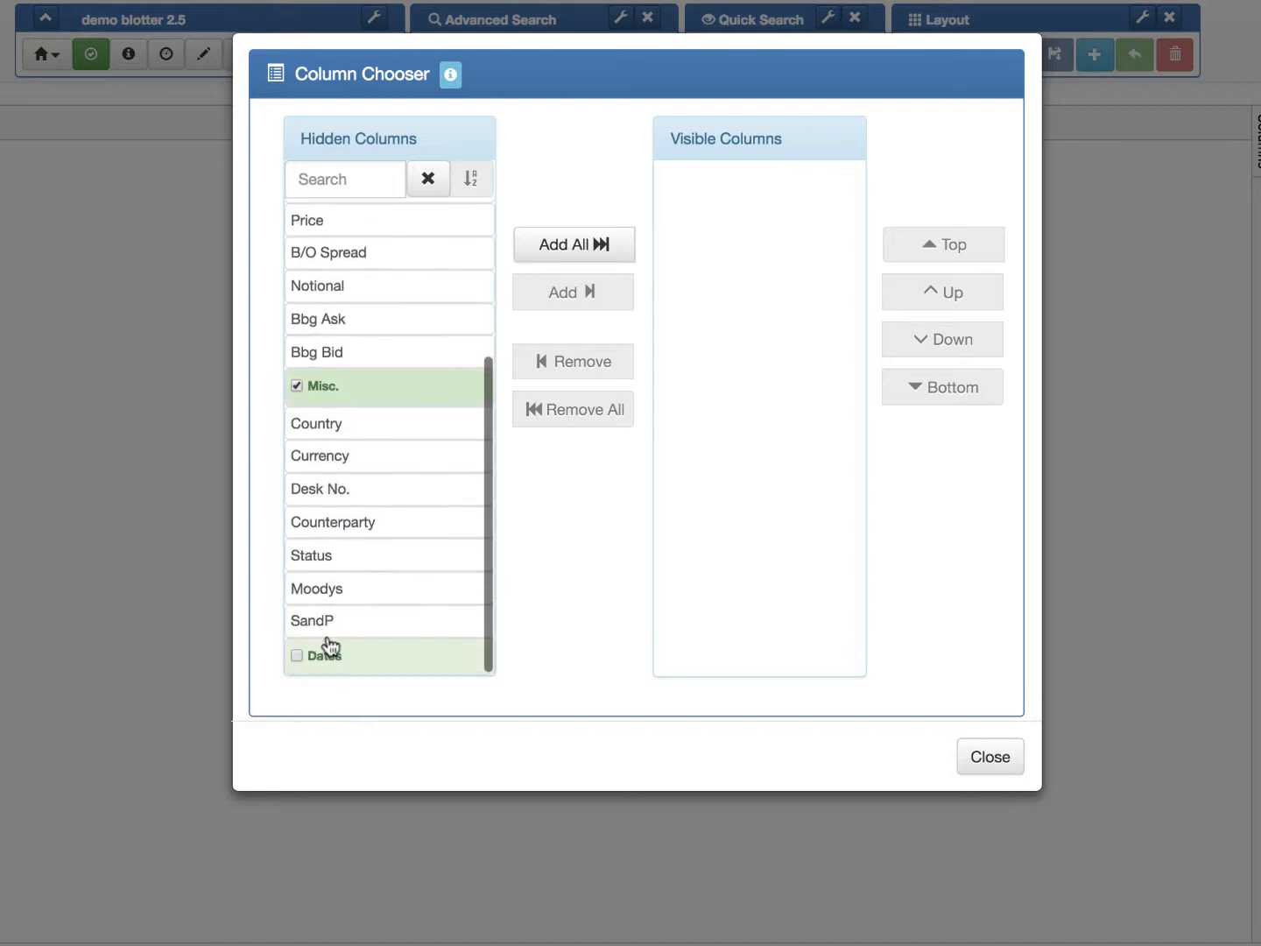
click(294, 655)
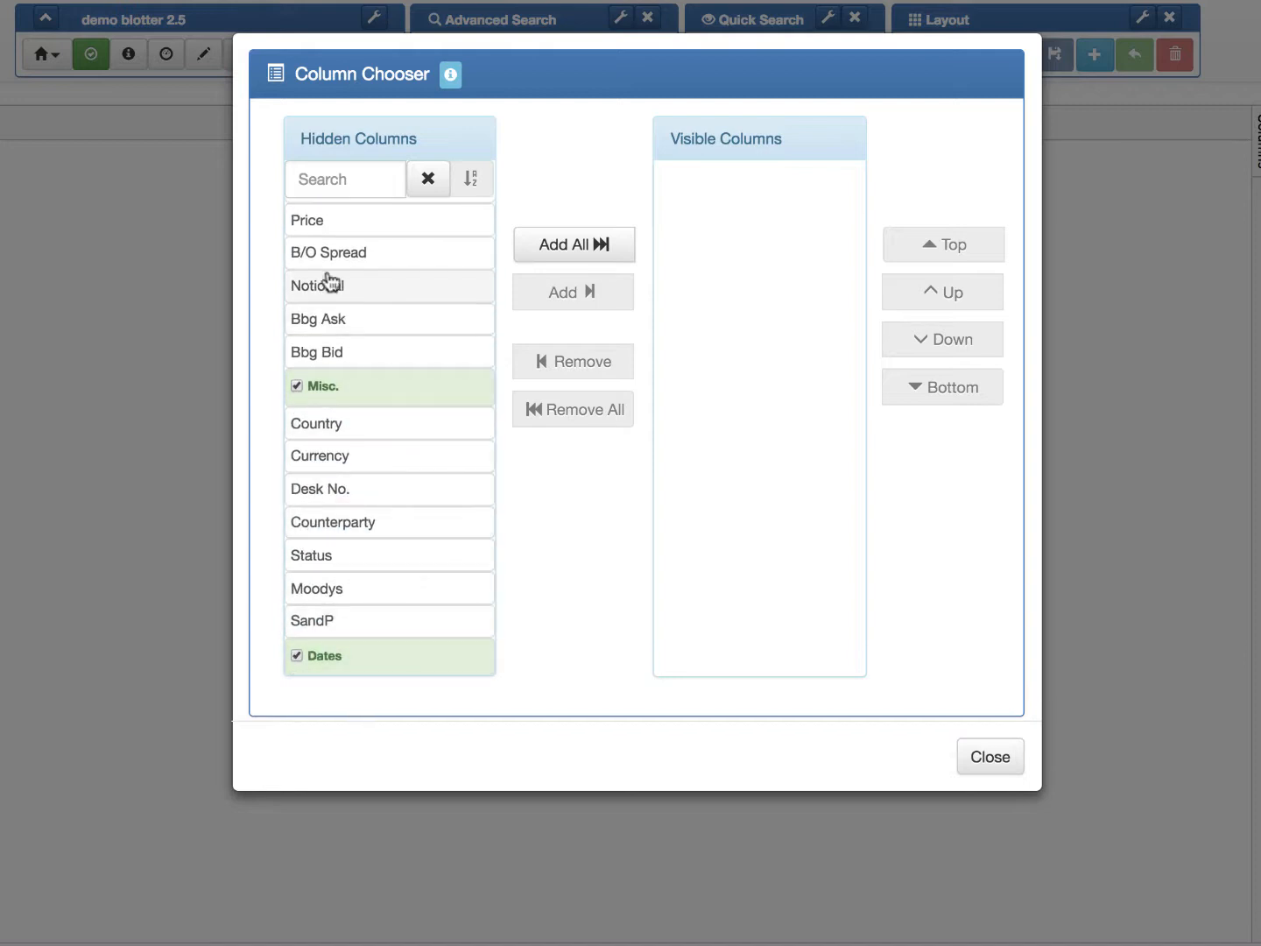
scroll(359, 252, up, 1)
scroll(358, 252, up, 3)
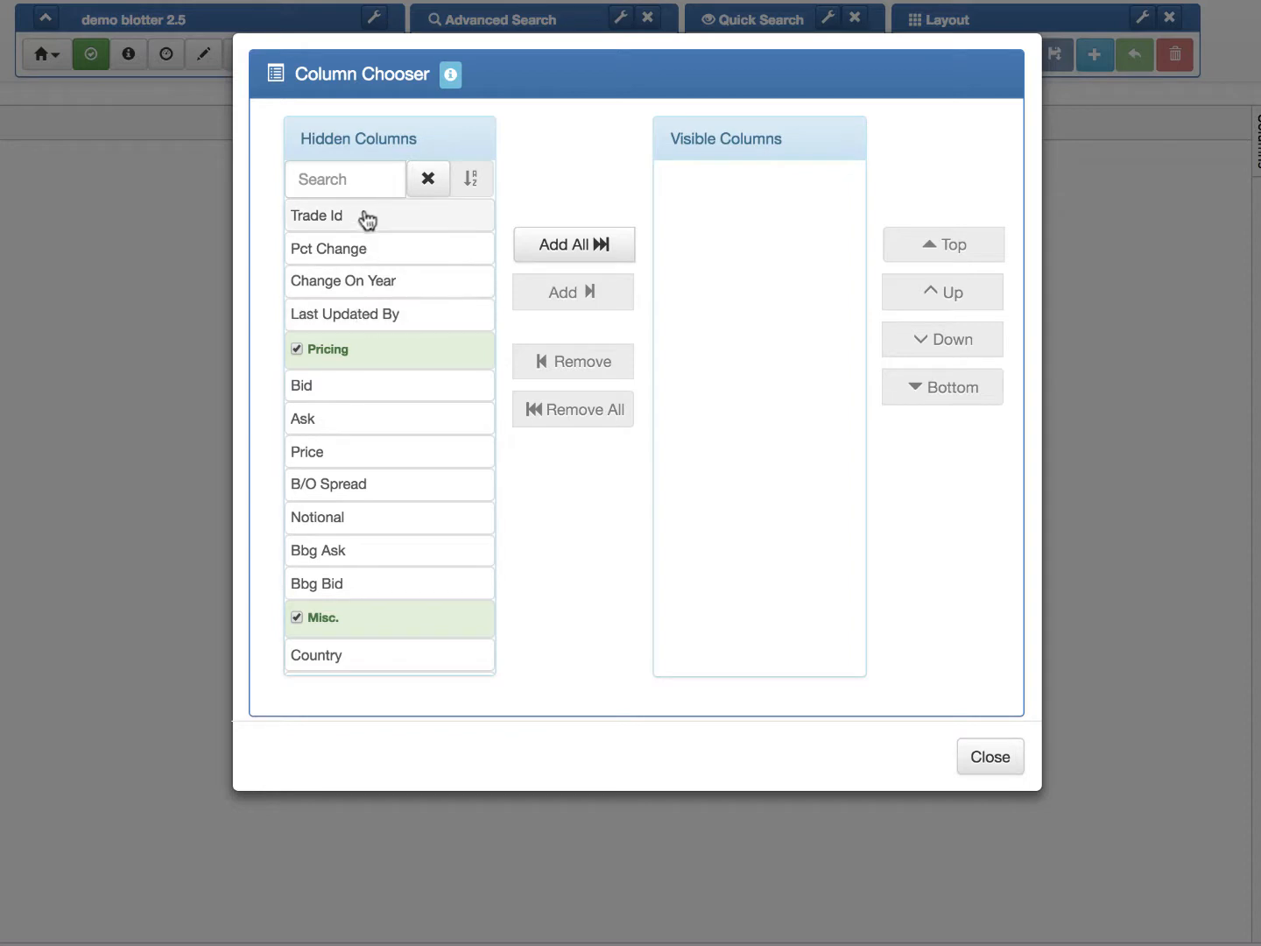
- Search the hidden columns for "upd", then clear the search
click(324, 176)
text(upd)
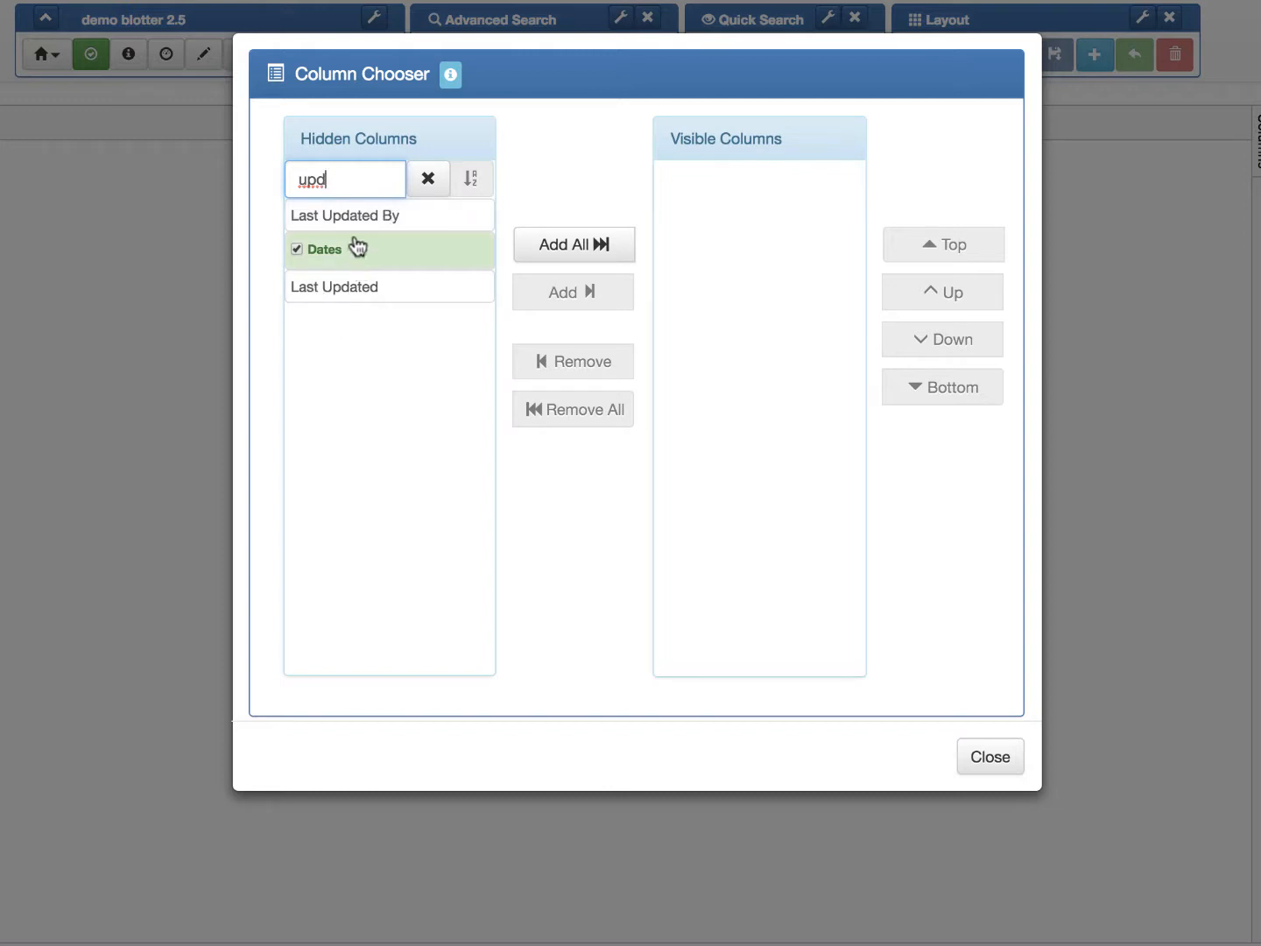
click(427, 180)
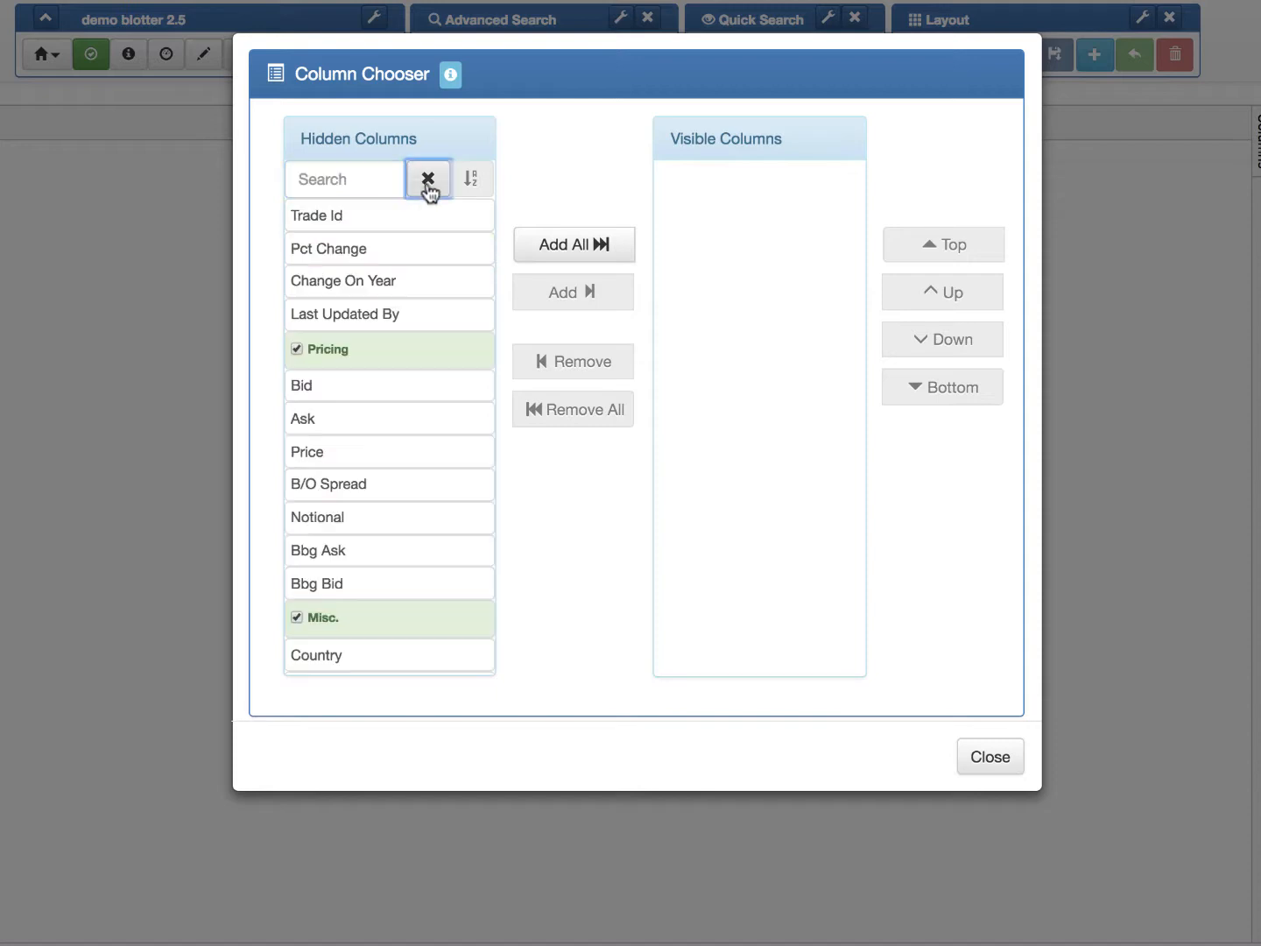
- Add Change On Year to the visible columns and place Status above it
click(383, 285)
click(576, 301)
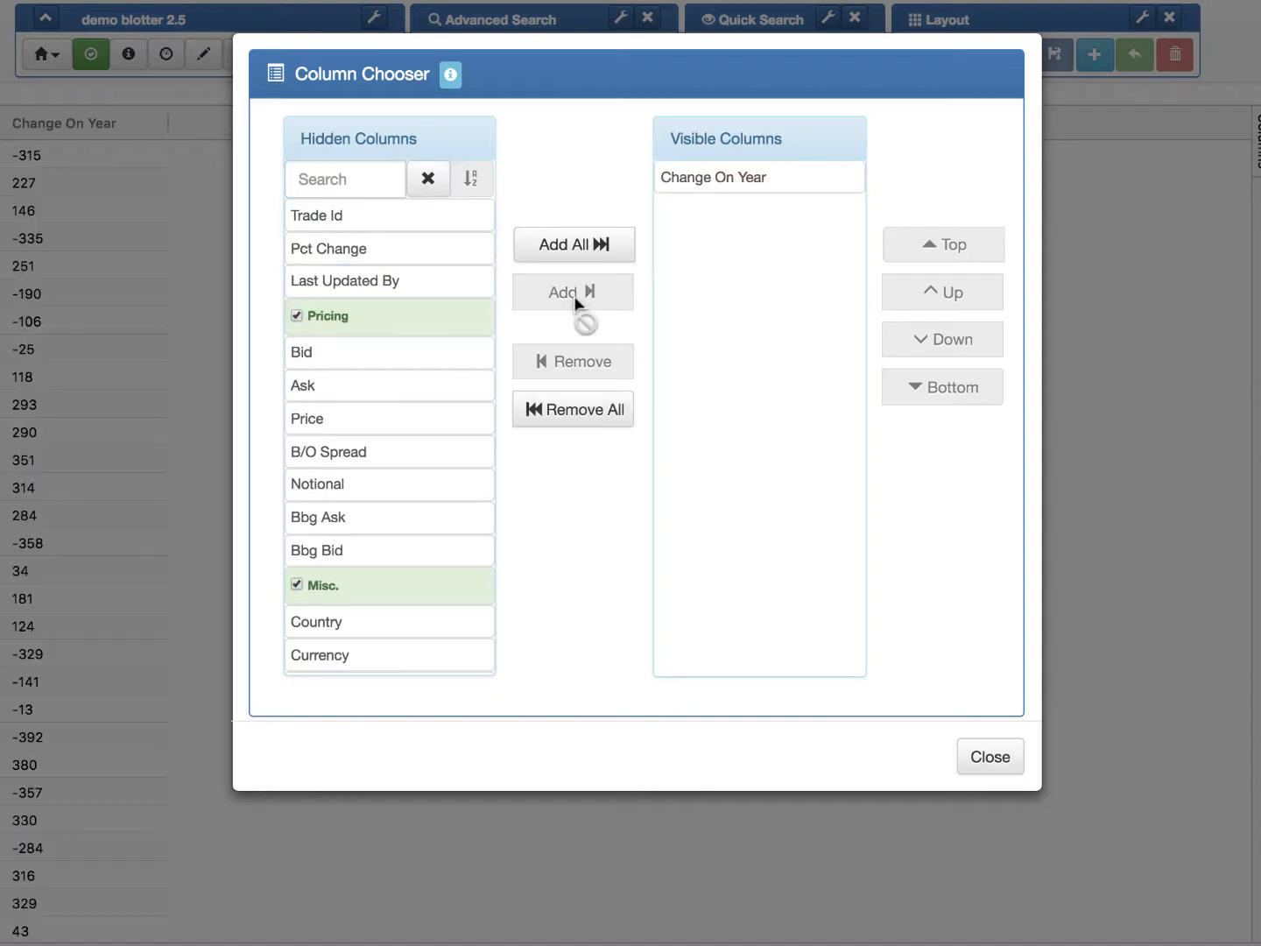
scroll(377, 526, down, 3)
drag(371, 531, 742, 185)
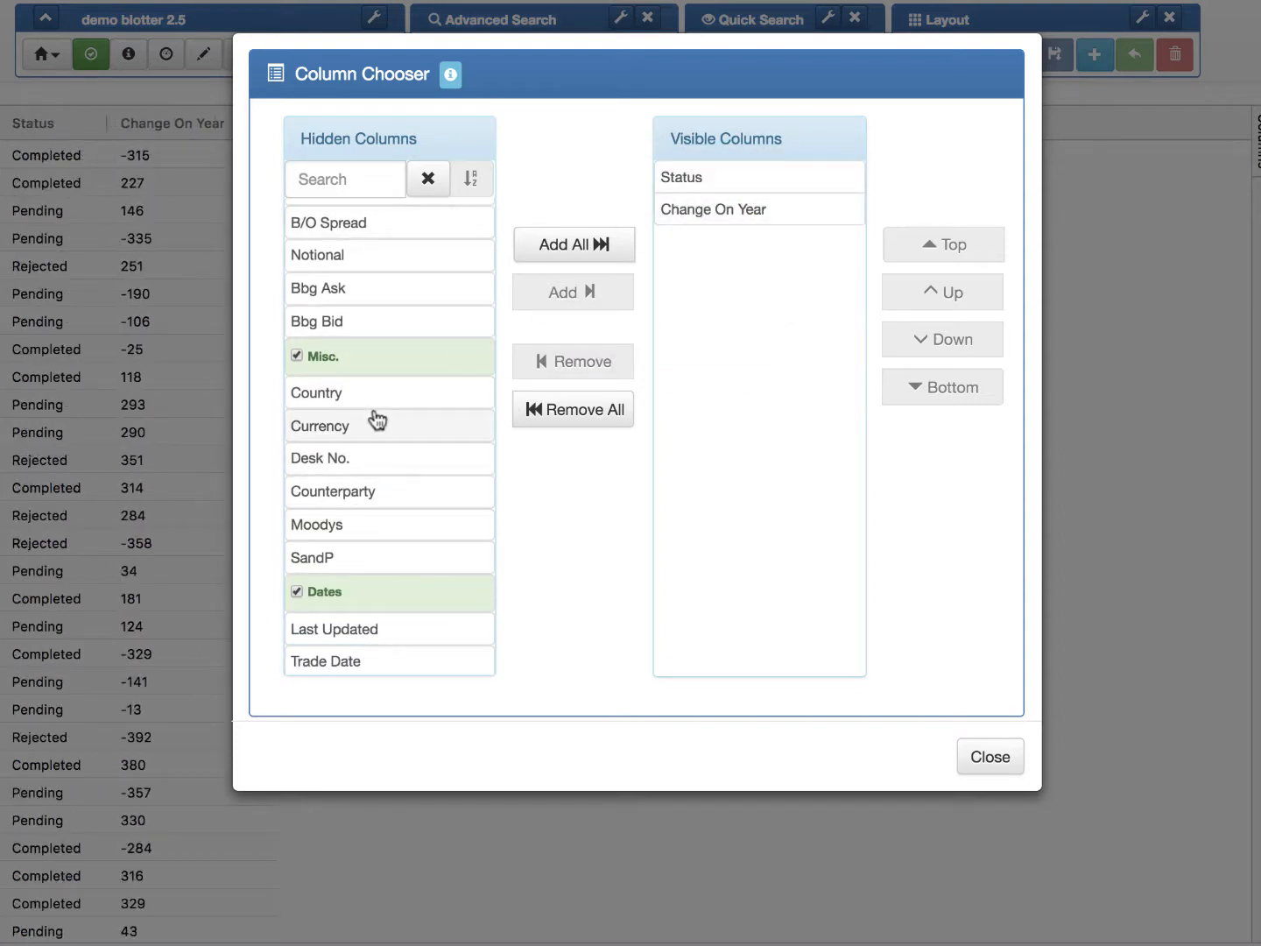
- Add all remaining columns of the Misc. category and then the whole Pricing category to the visible columns
click(403, 359)
click(565, 297)
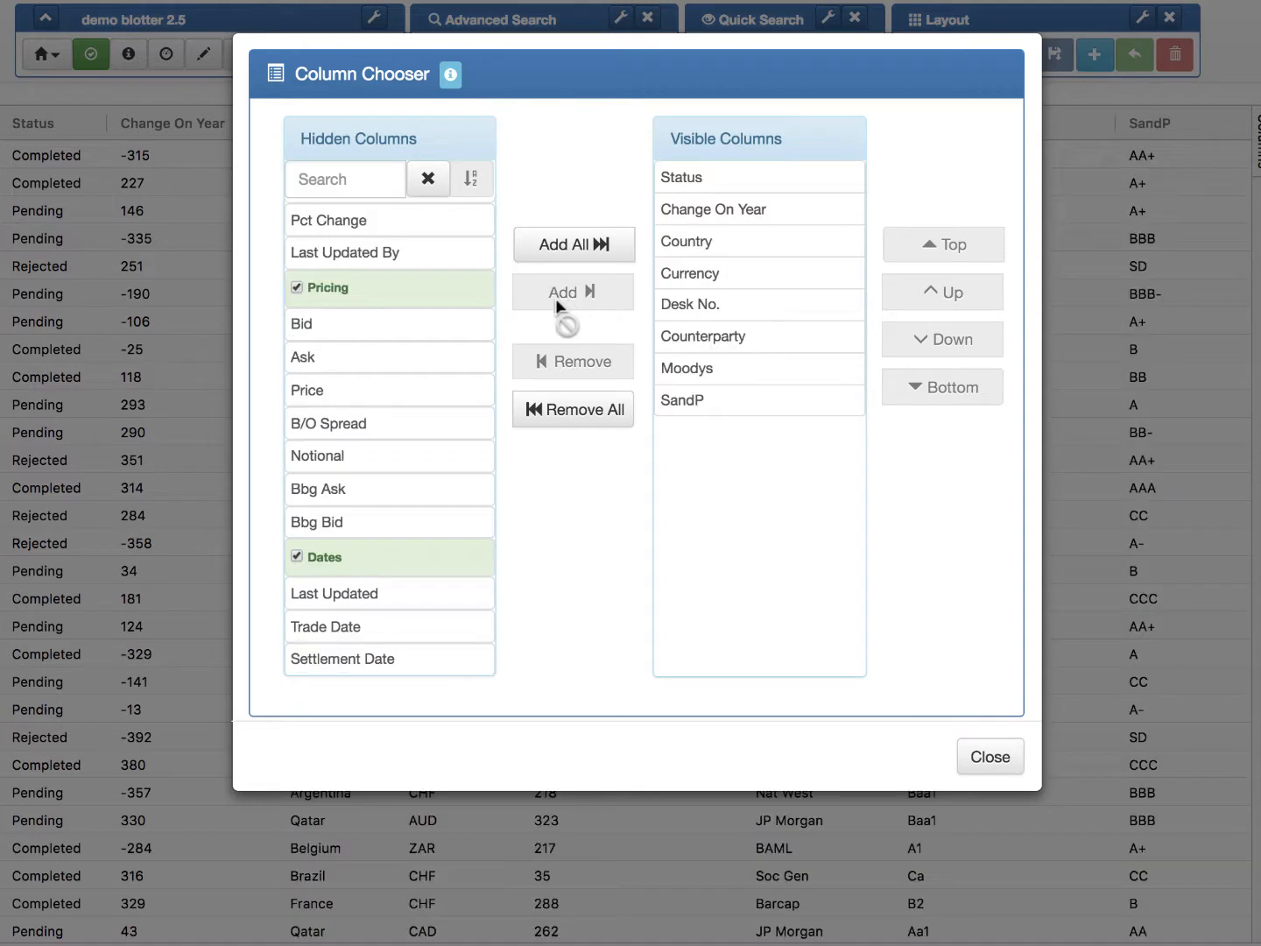
click(399, 288)
click(548, 296)
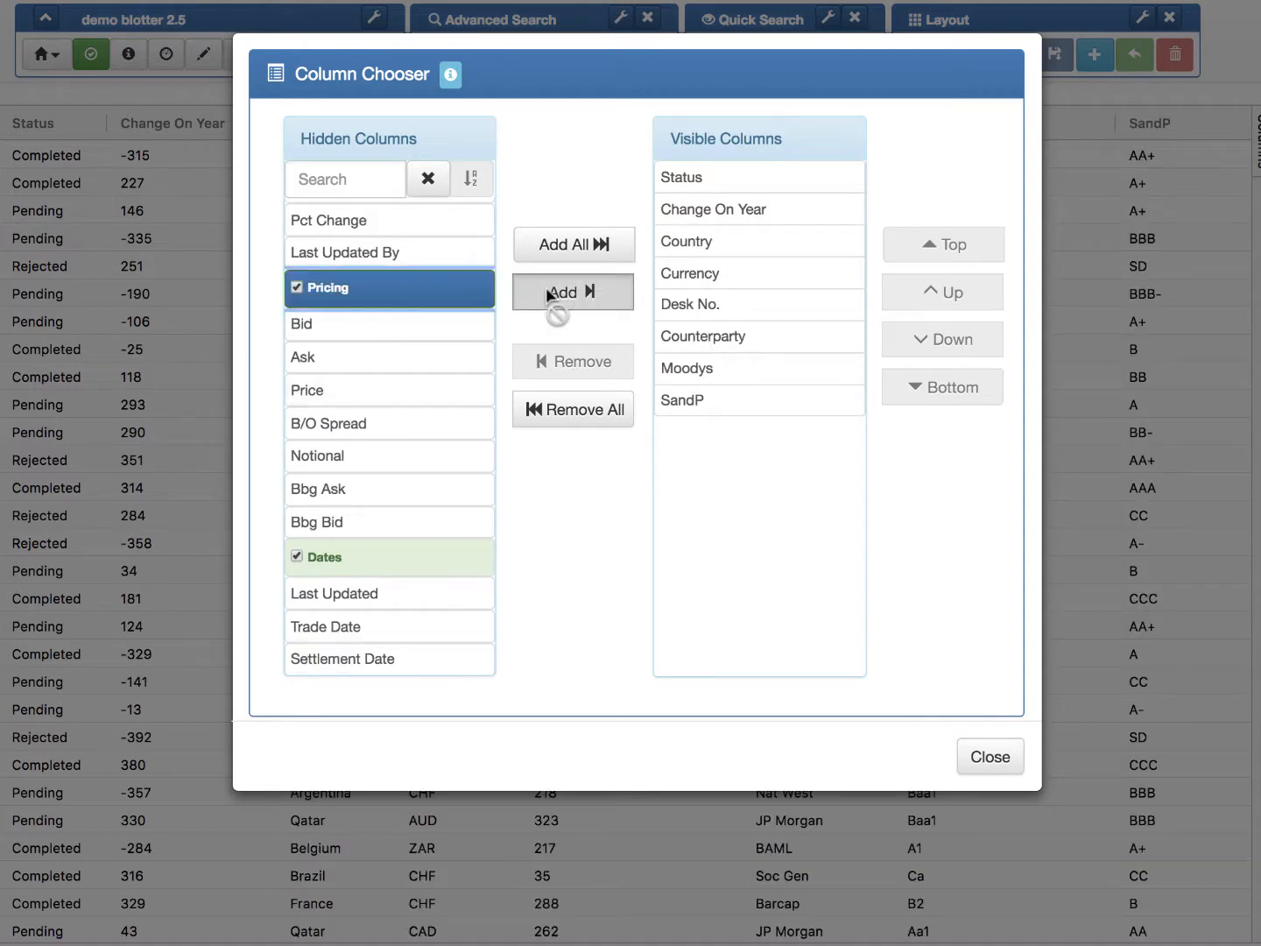
- Add Settlement Date, Trade Date and Pct Change together to the visible columns and close the Column Chooser
click(394, 418)
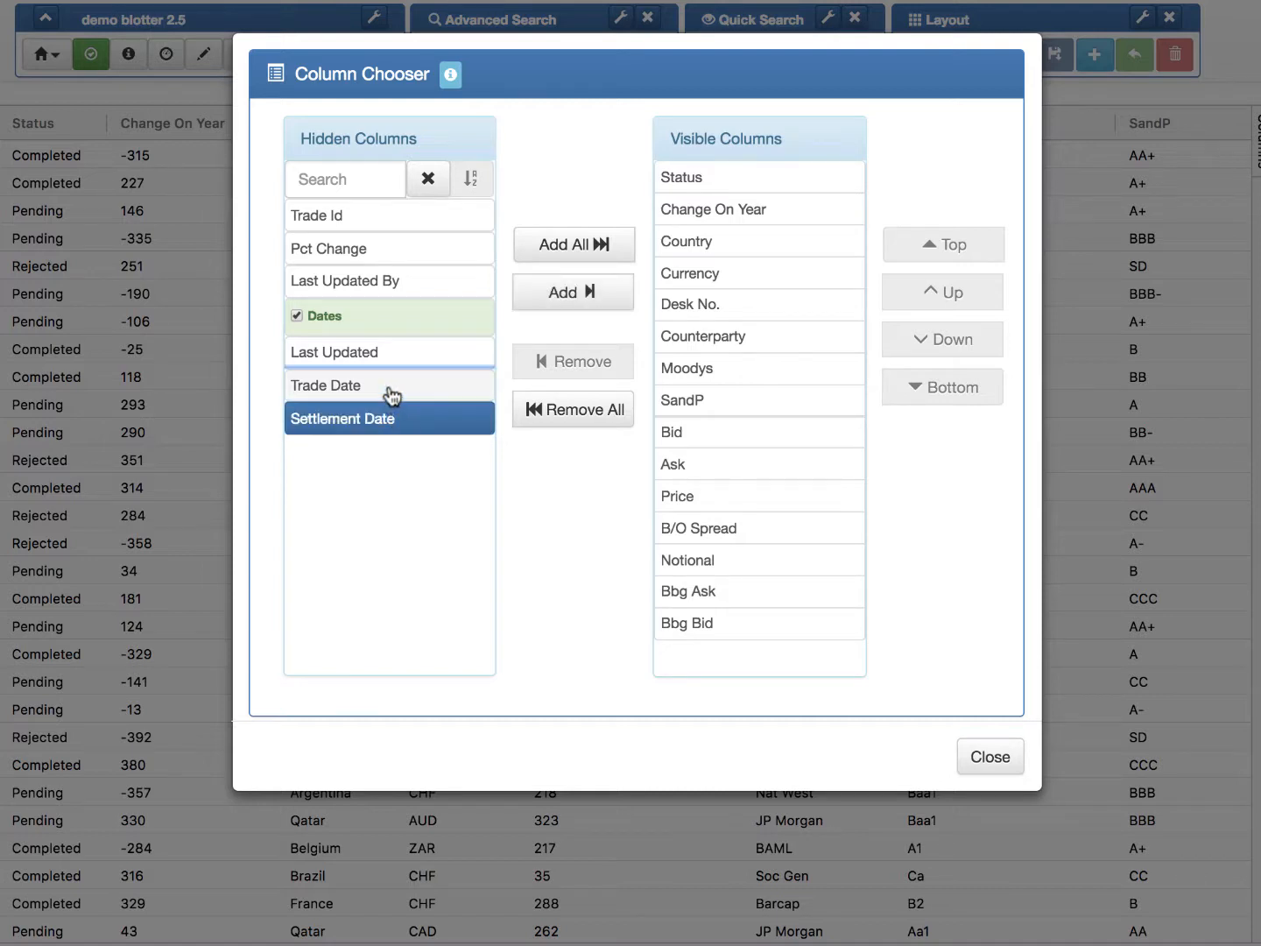
click(392, 389)
click(366, 247)
click(575, 295)
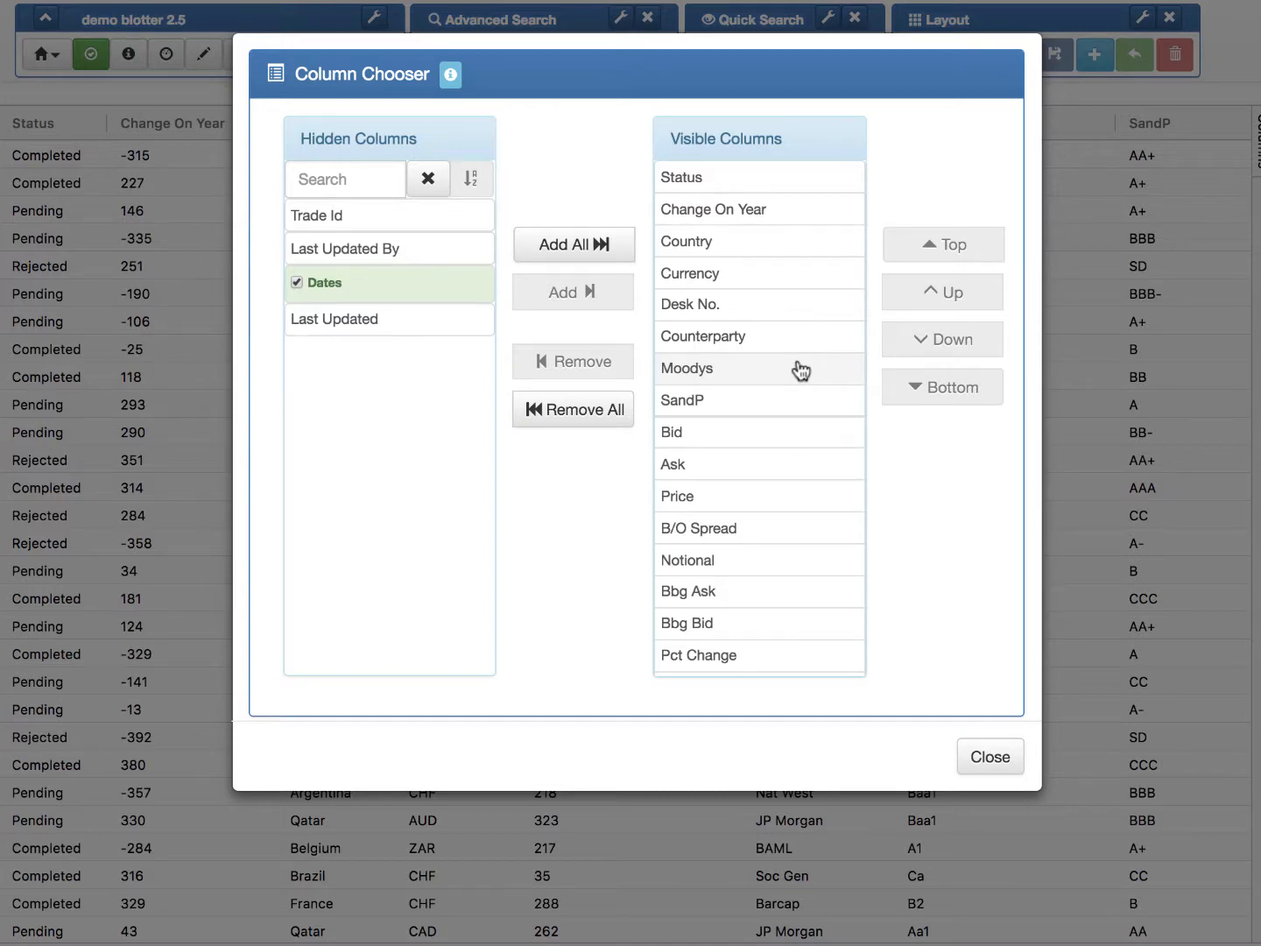
click(988, 758)
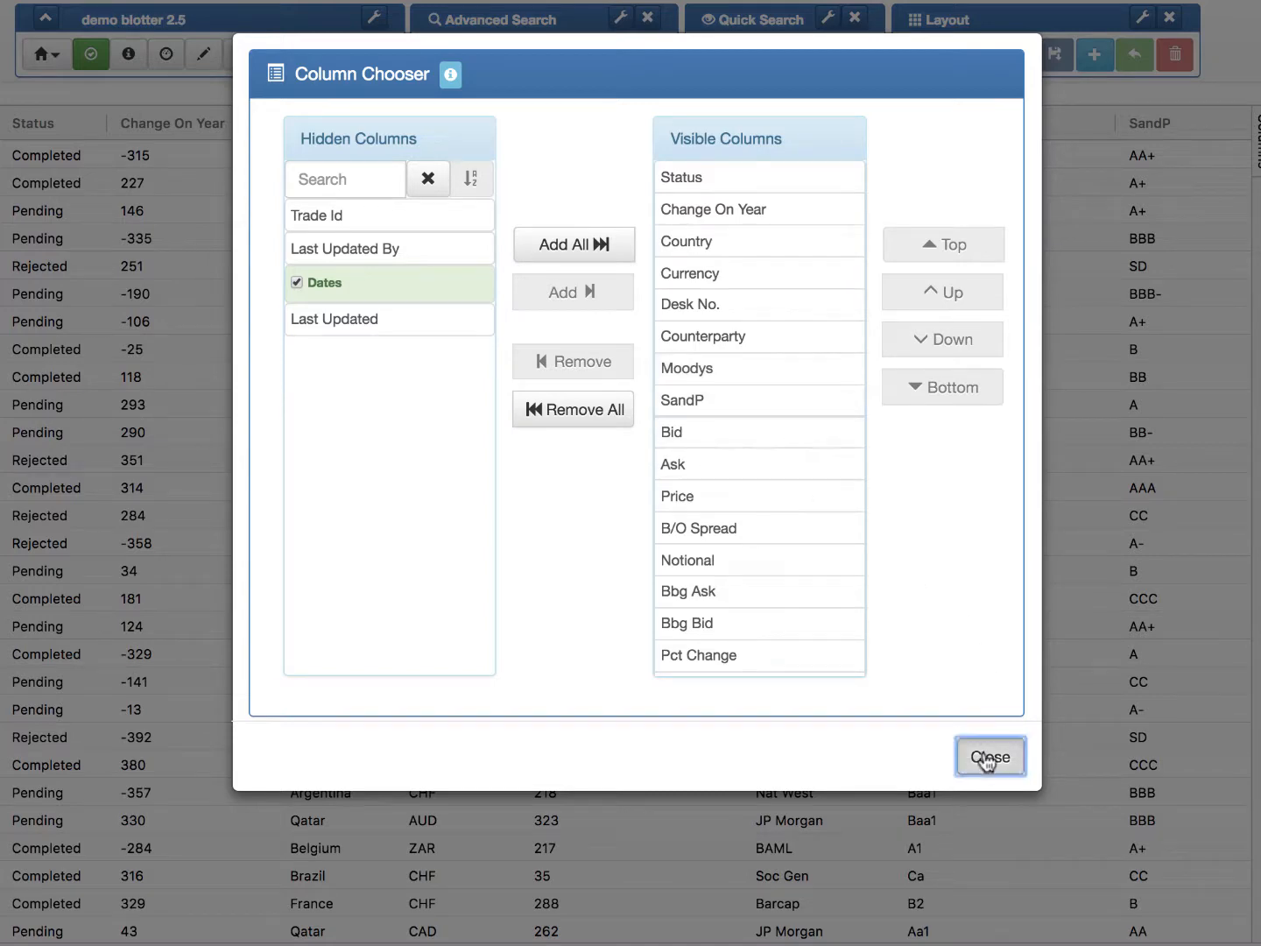
- Edit the Misc. column category to remove the Status column, and finish the change
click(44, 56)
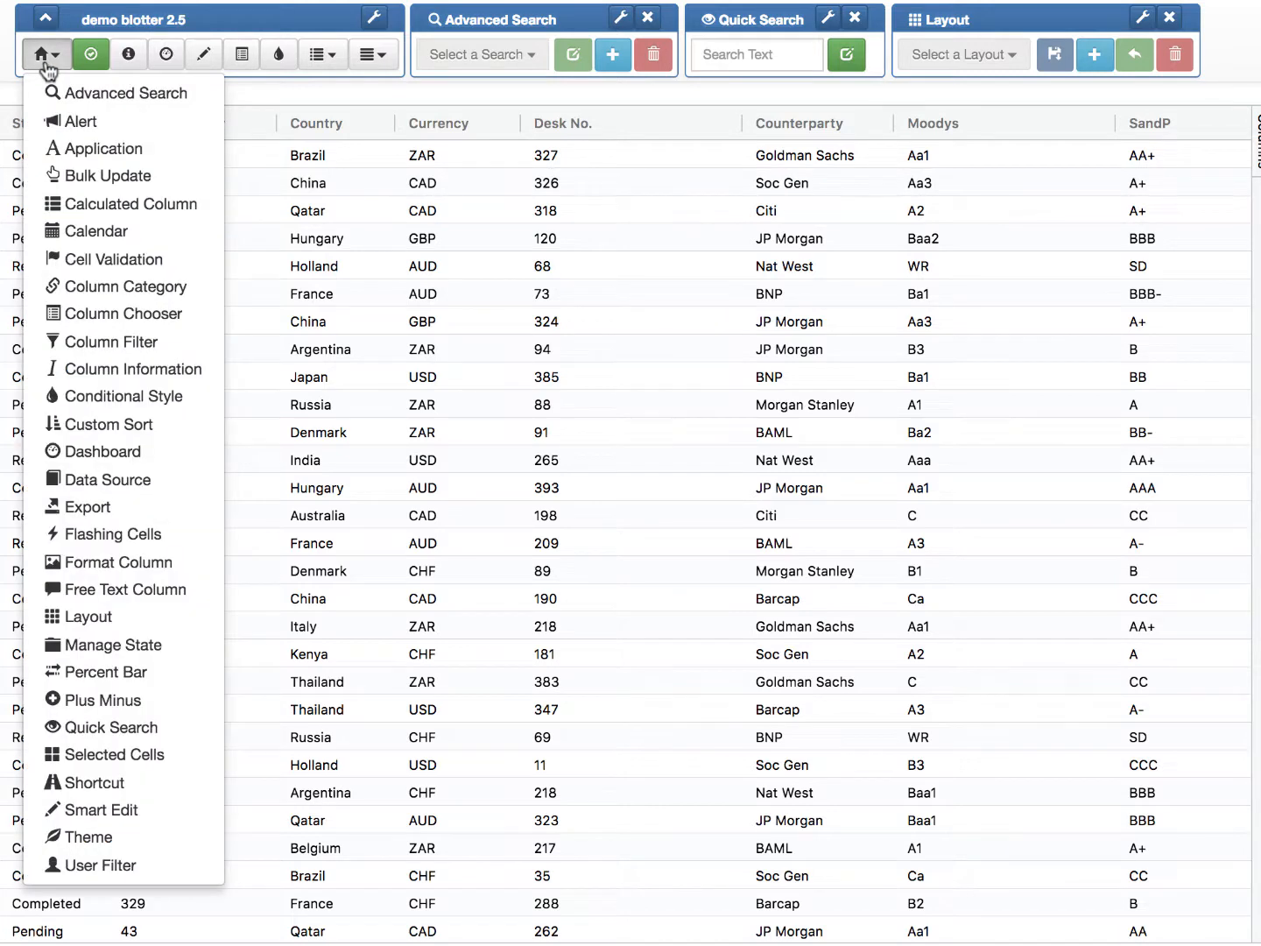
click(70, 288)
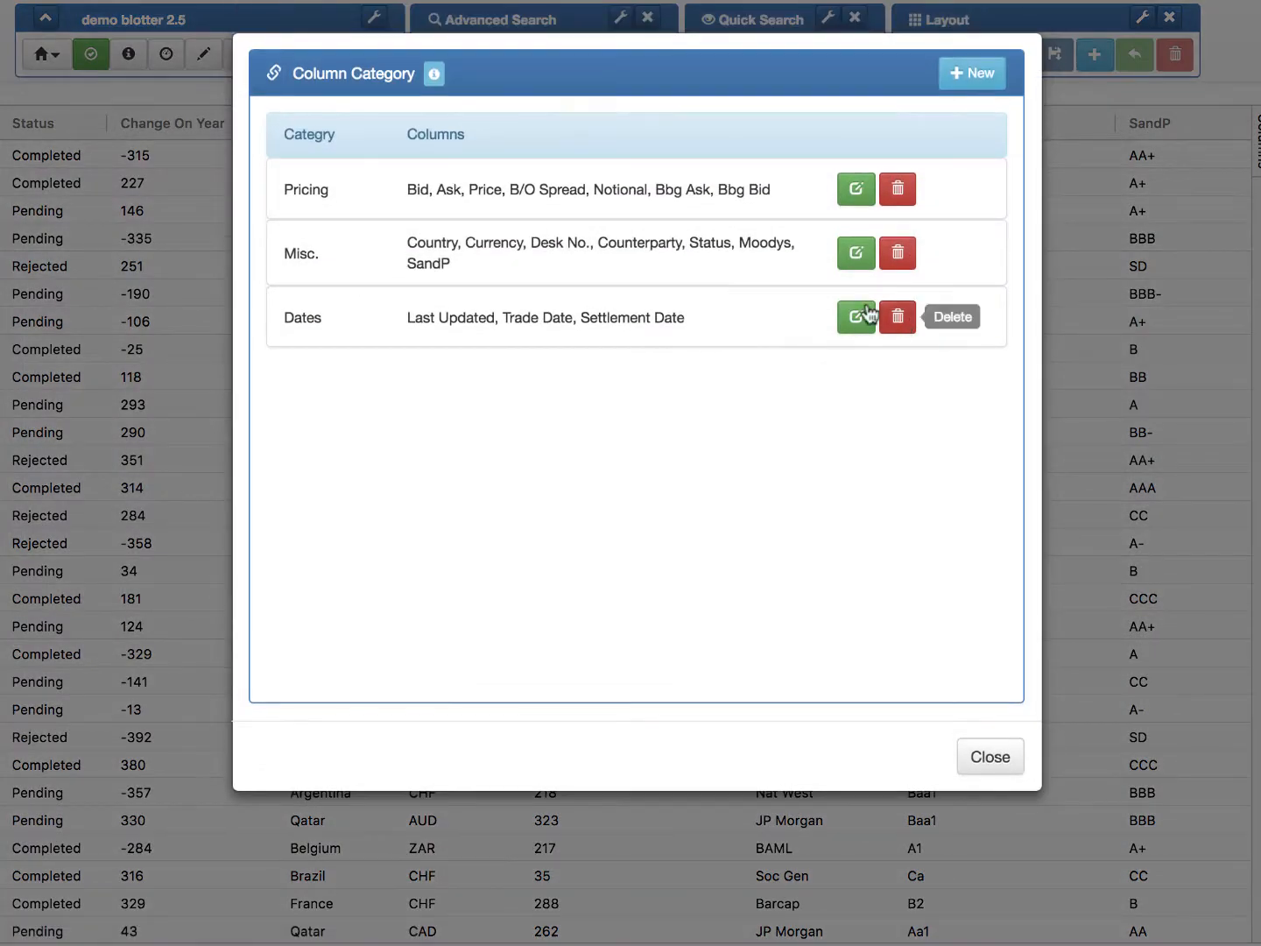
click(856, 258)
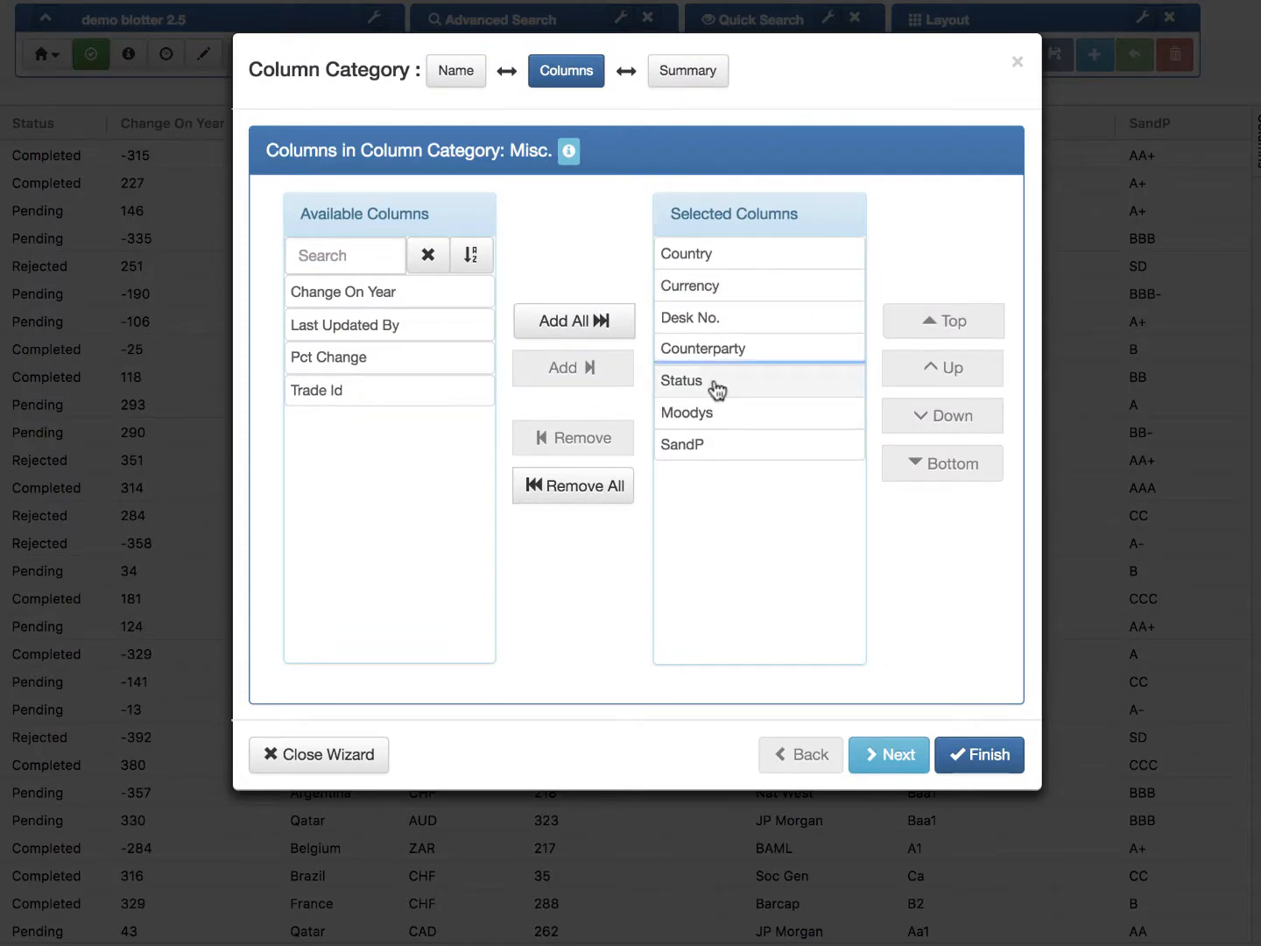
click(718, 387)
click(604, 442)
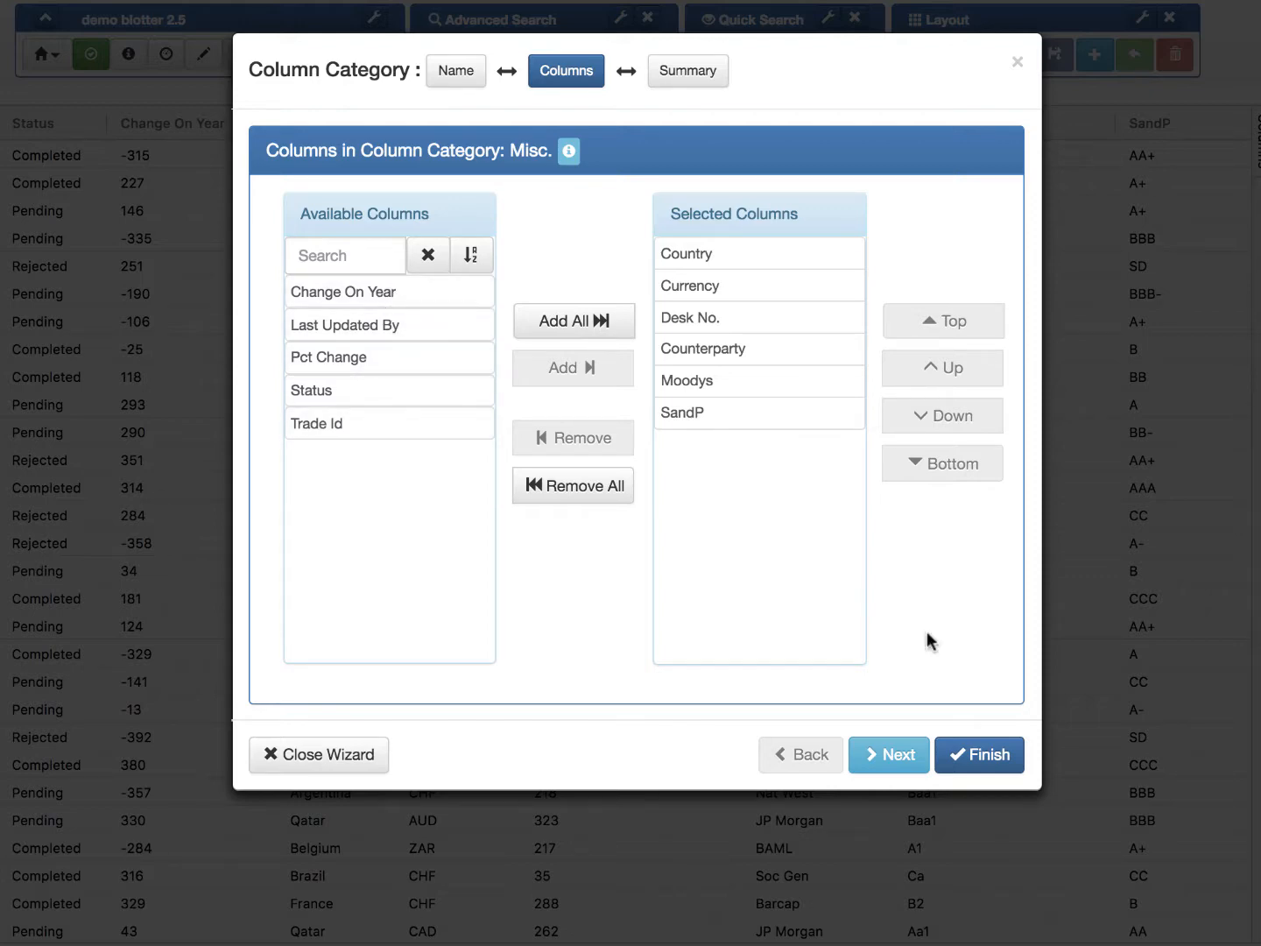
click(980, 759)
click(982, 765)
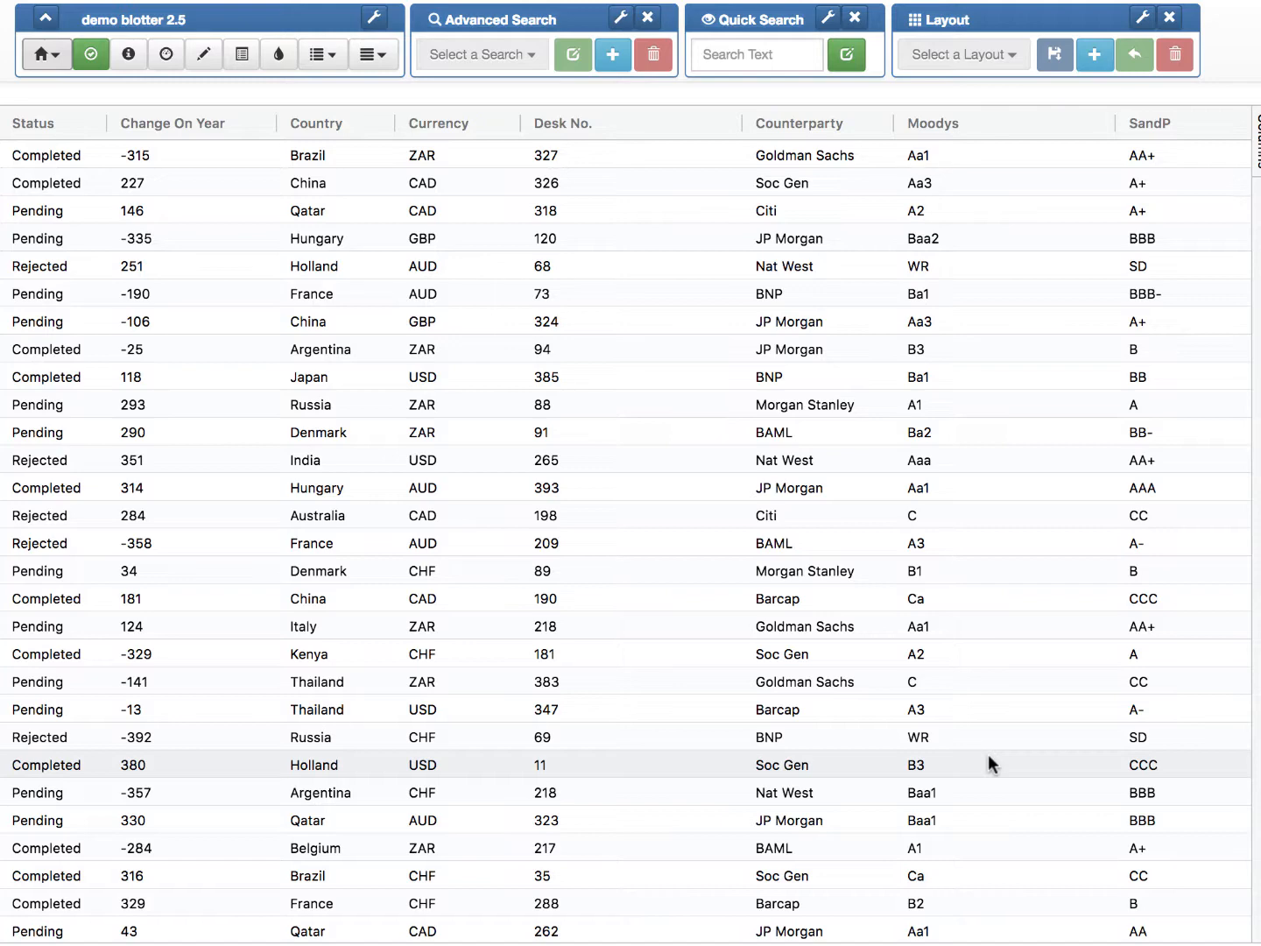
- Start a new conditional style applied to the Pricing column category
click(275, 63)
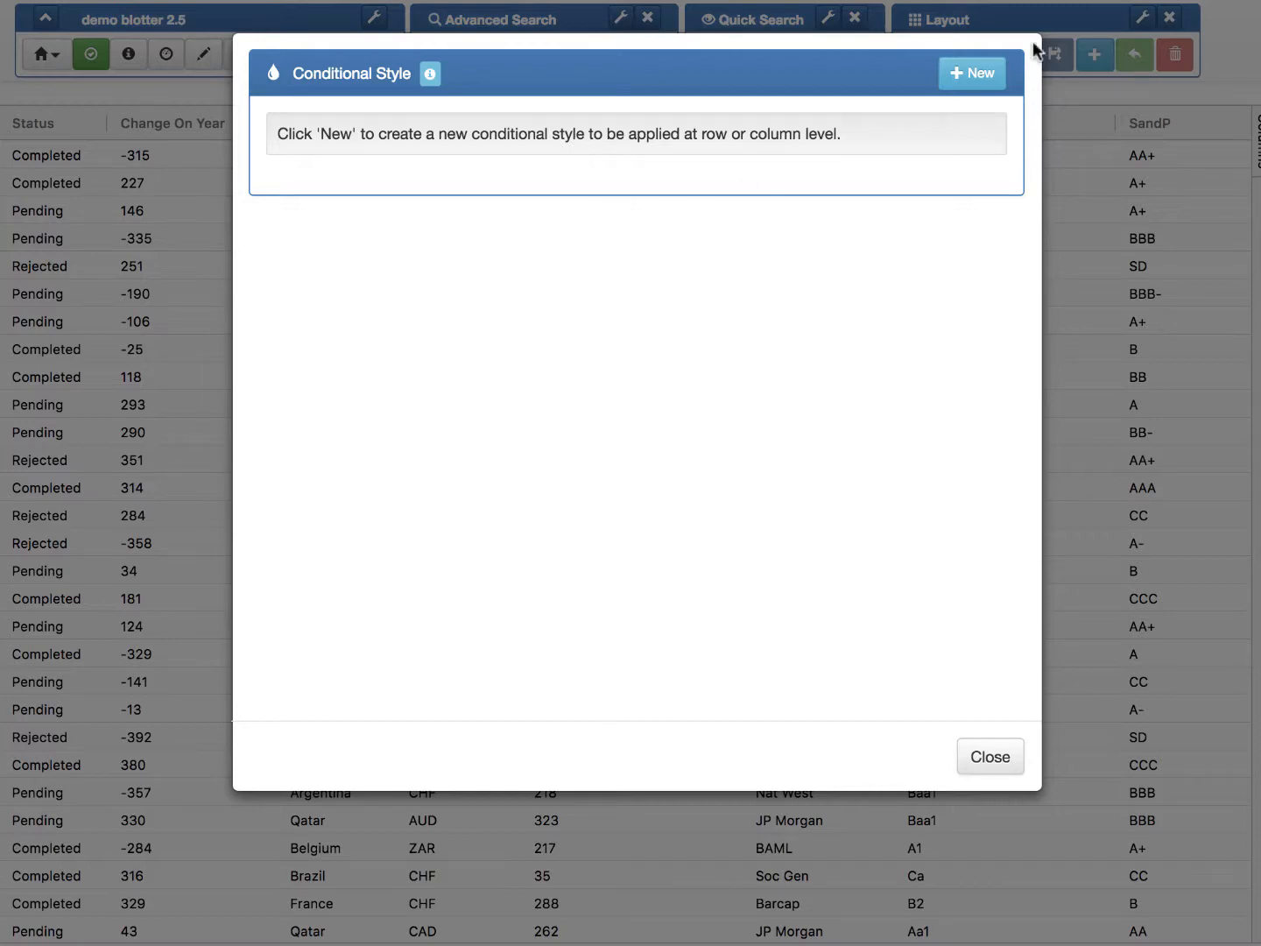
click(972, 75)
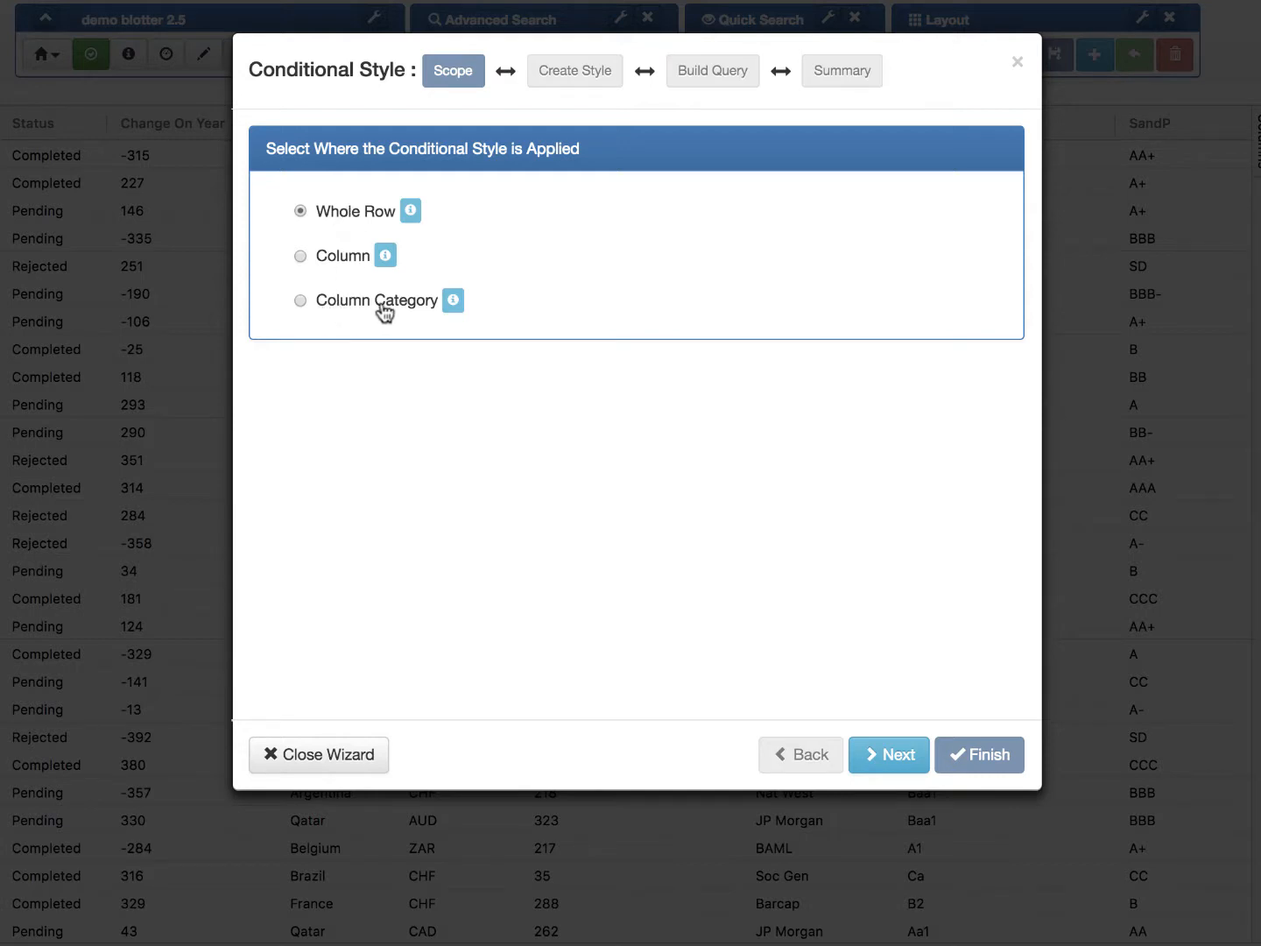
click(300, 302)
click(365, 349)
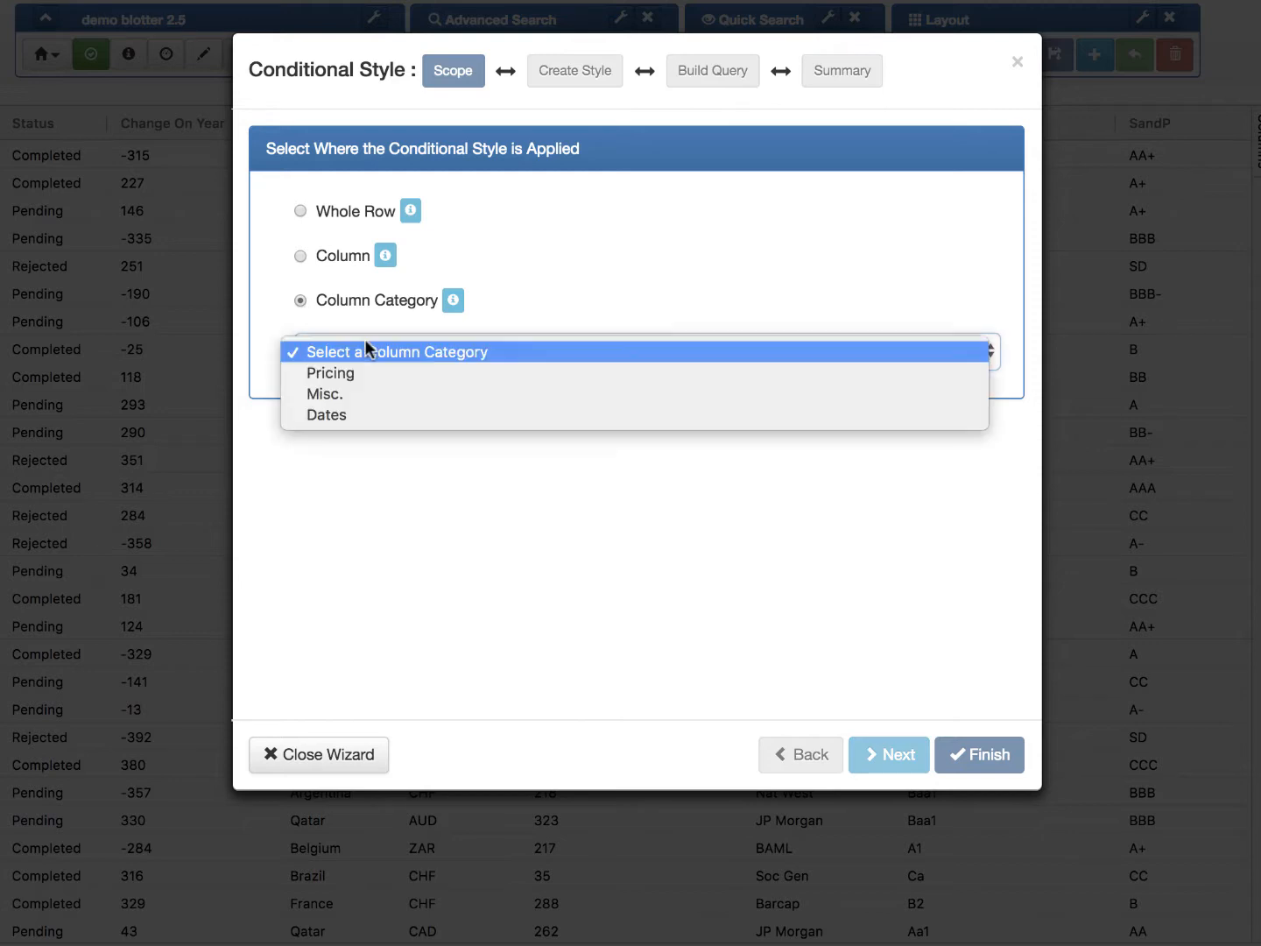
click(362, 371)
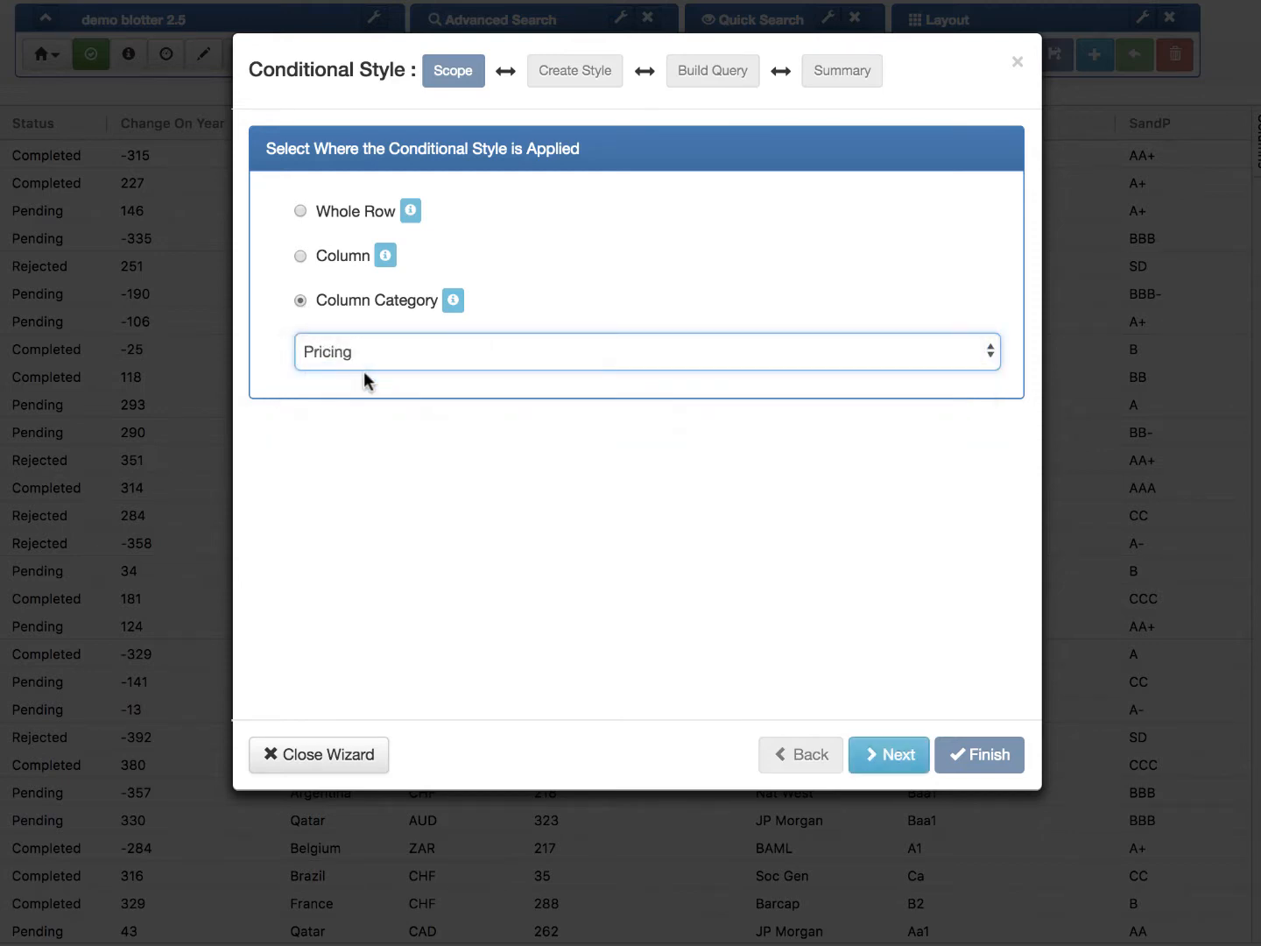
click(892, 754)
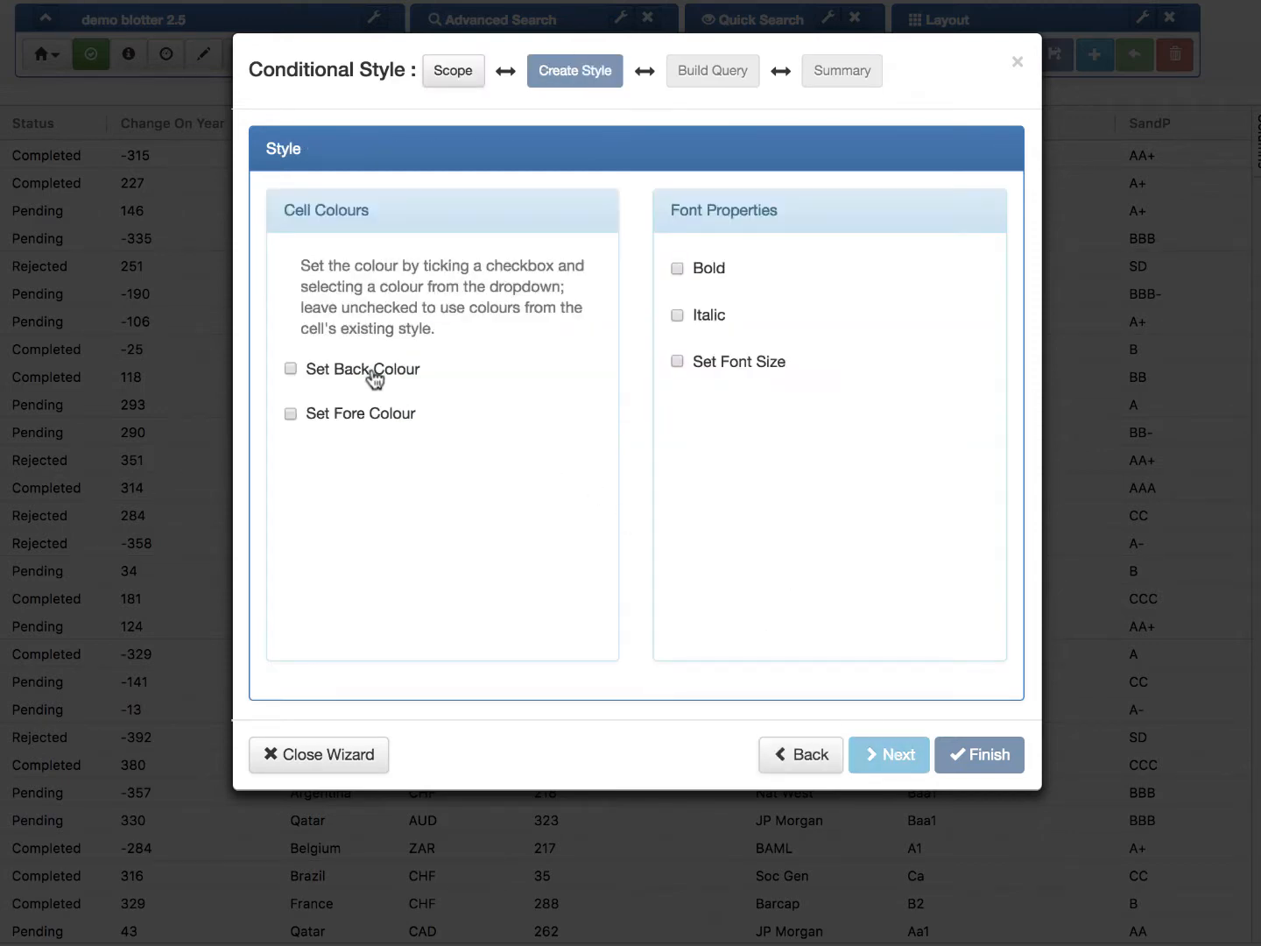
- Give the style a pale yellow back colour, a black fore colour and italic font
click(369, 370)
click(476, 376)
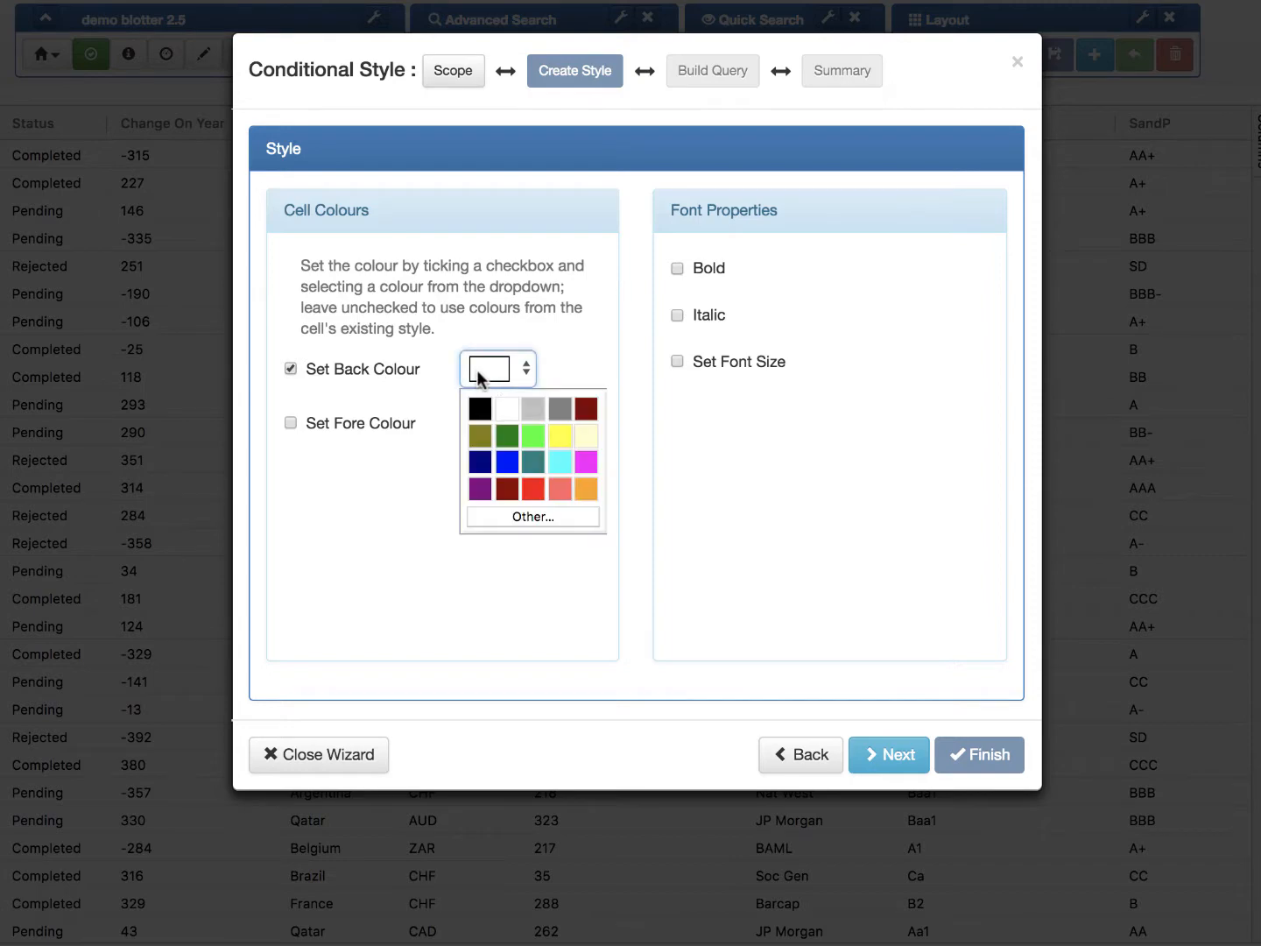
click(587, 436)
click(388, 426)
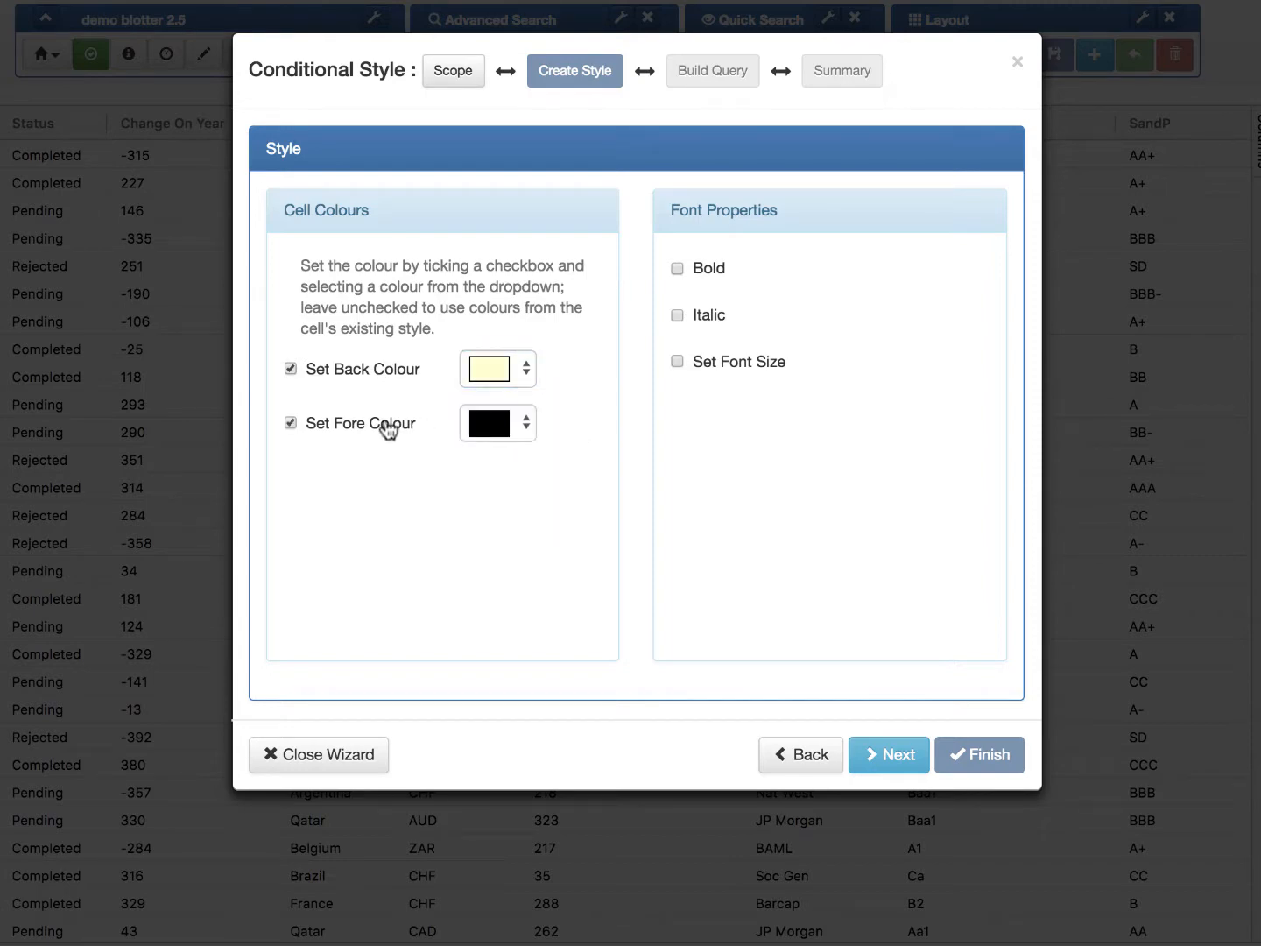
click(710, 318)
click(880, 755)
- Build the style's query so it applies where the Currency column is GBP, EUR or USD
click(374, 358)
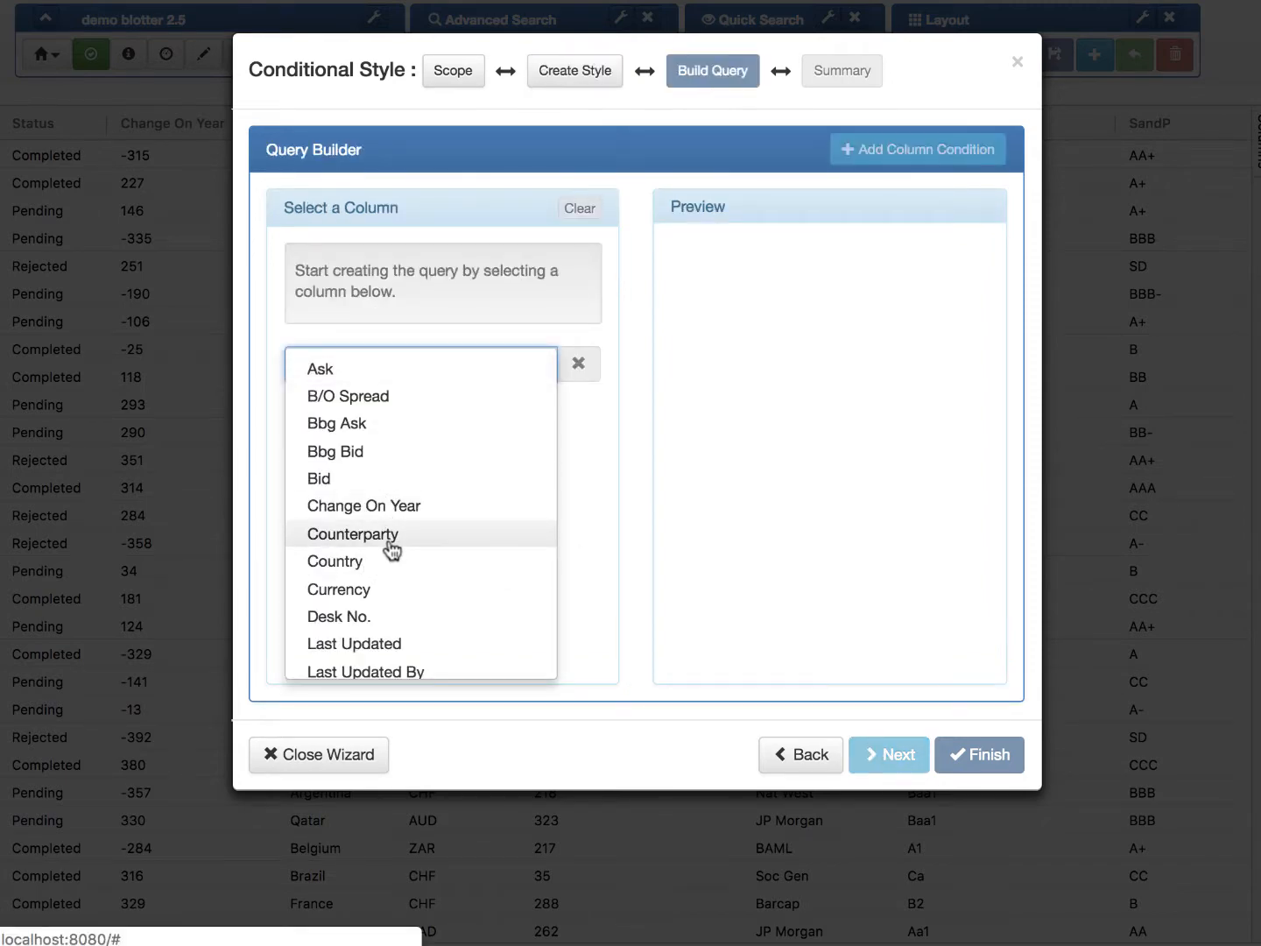
click(370, 588)
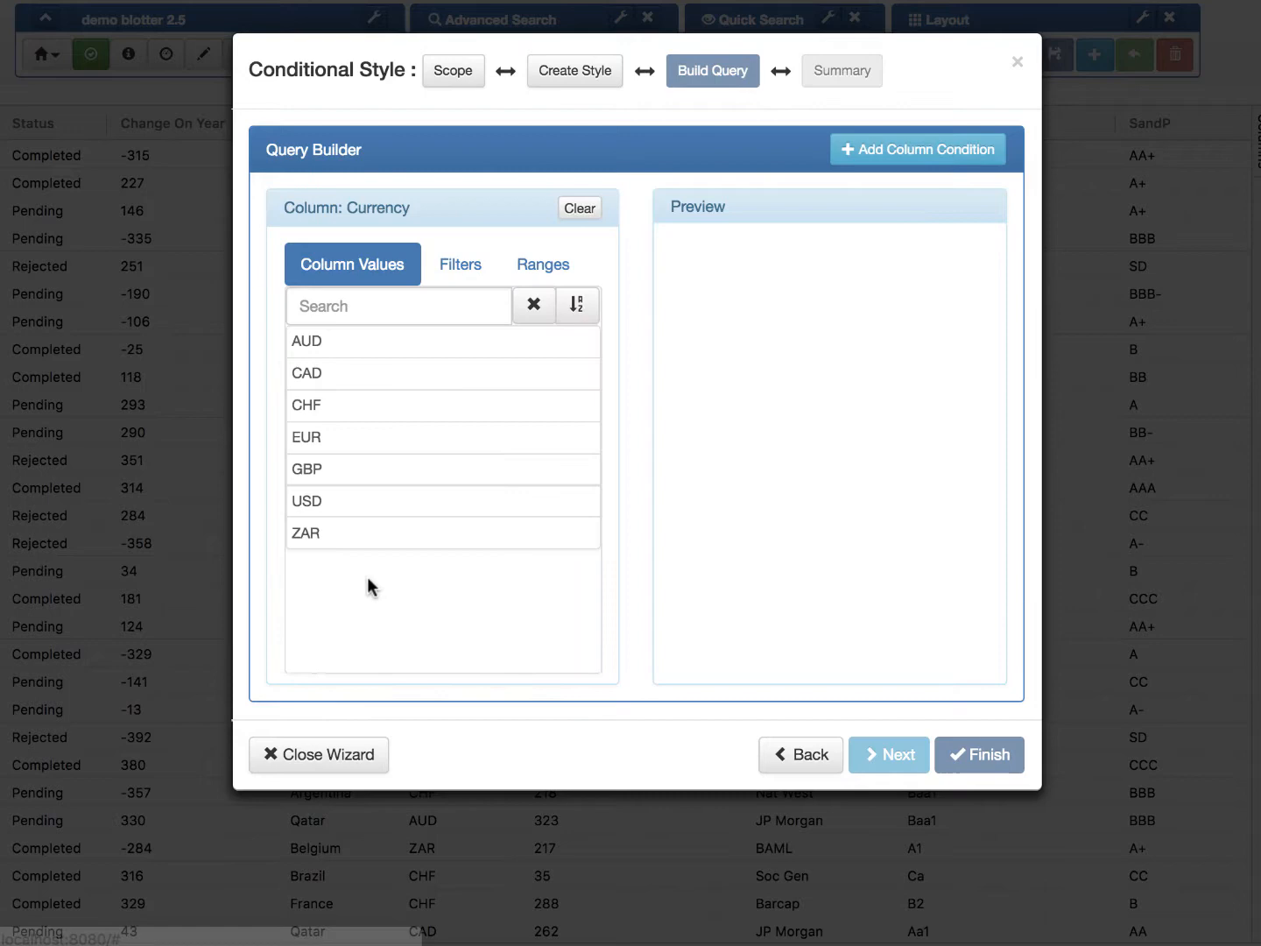
click(337, 438)
click(338, 451)
click(343, 473)
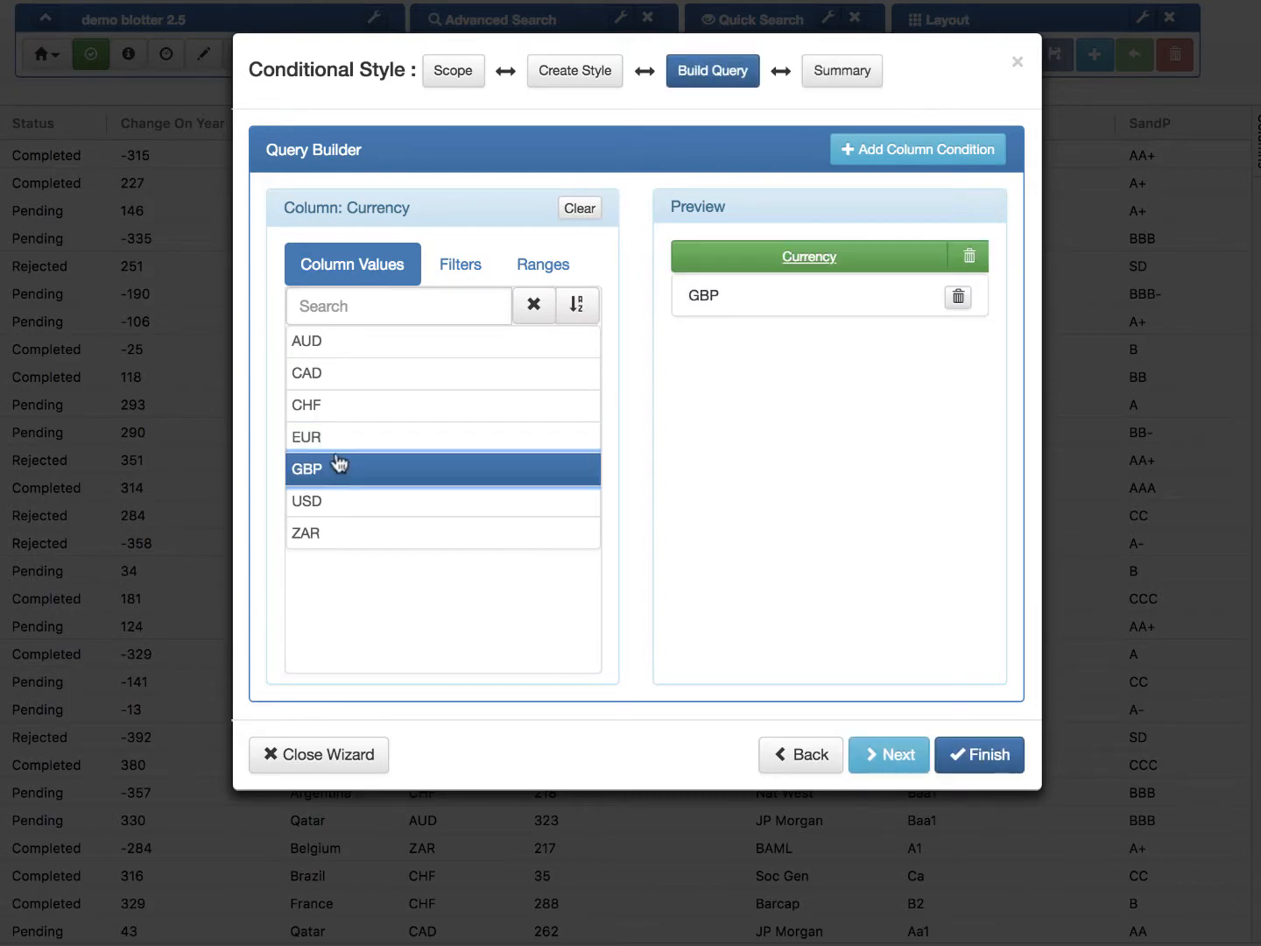
click(333, 442)
click(353, 501)
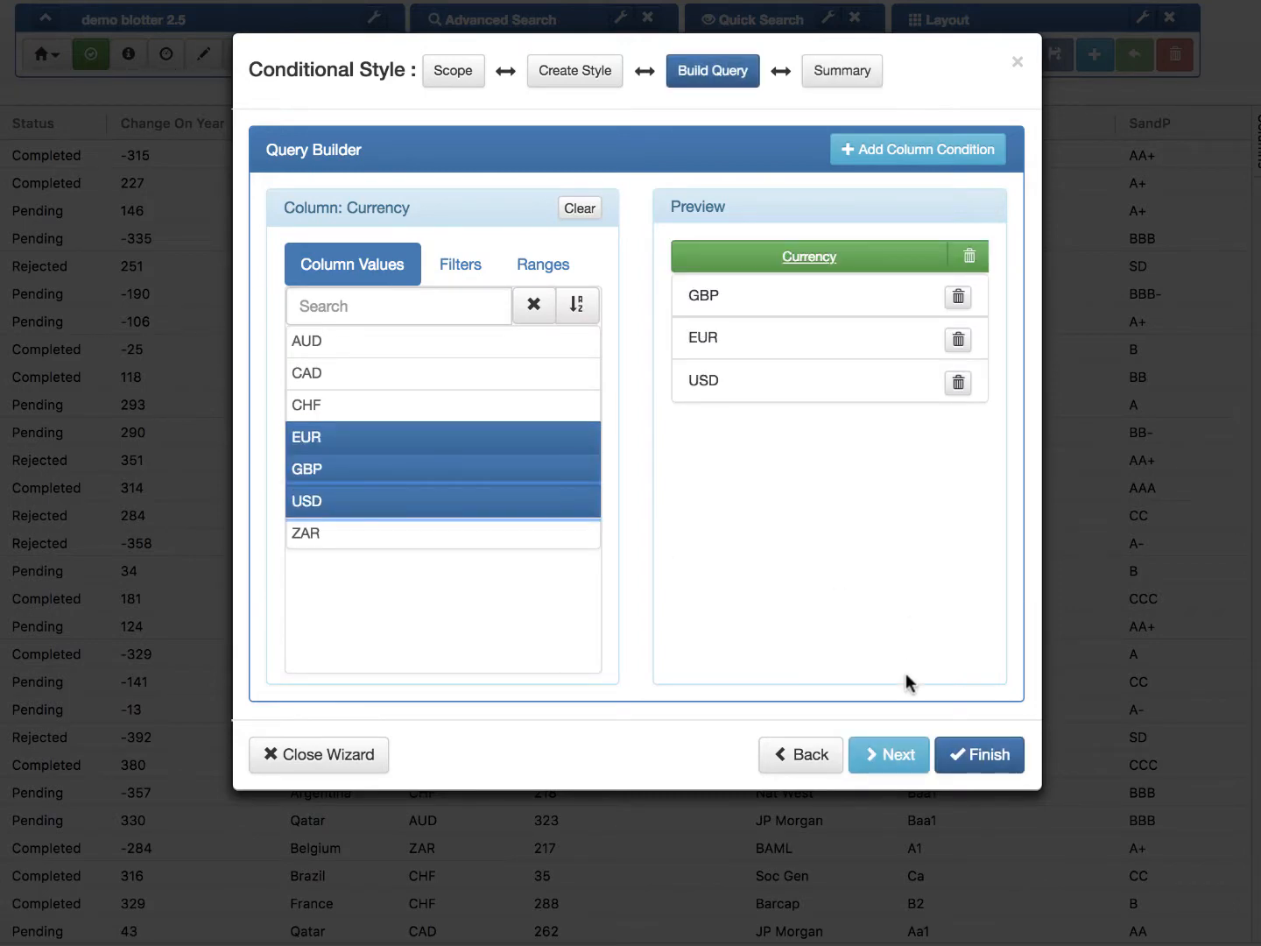
- Proceed to the conditional style's summary, finish the wizard and close the Conditional Style window
click(894, 753)
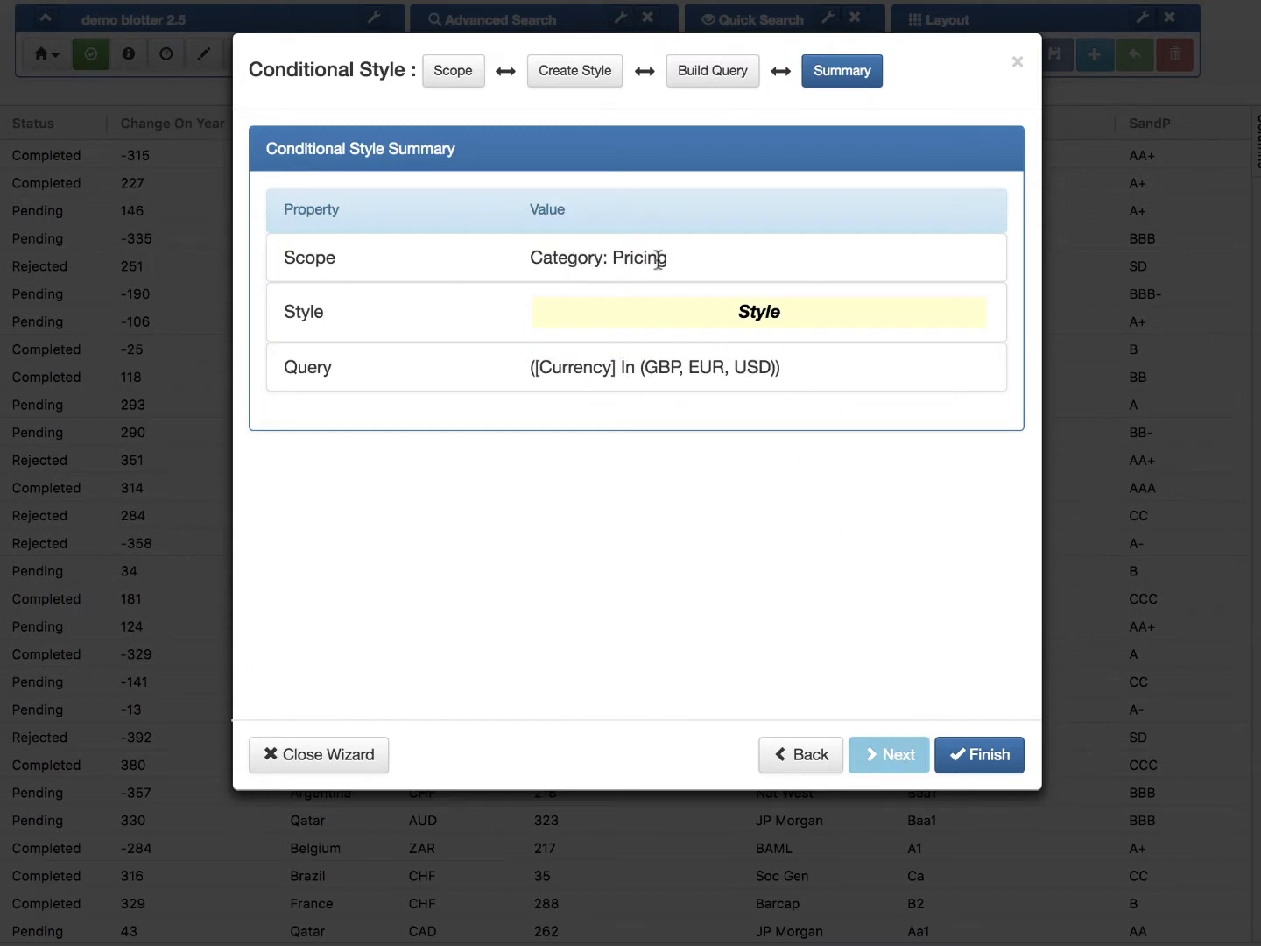
click(985, 758)
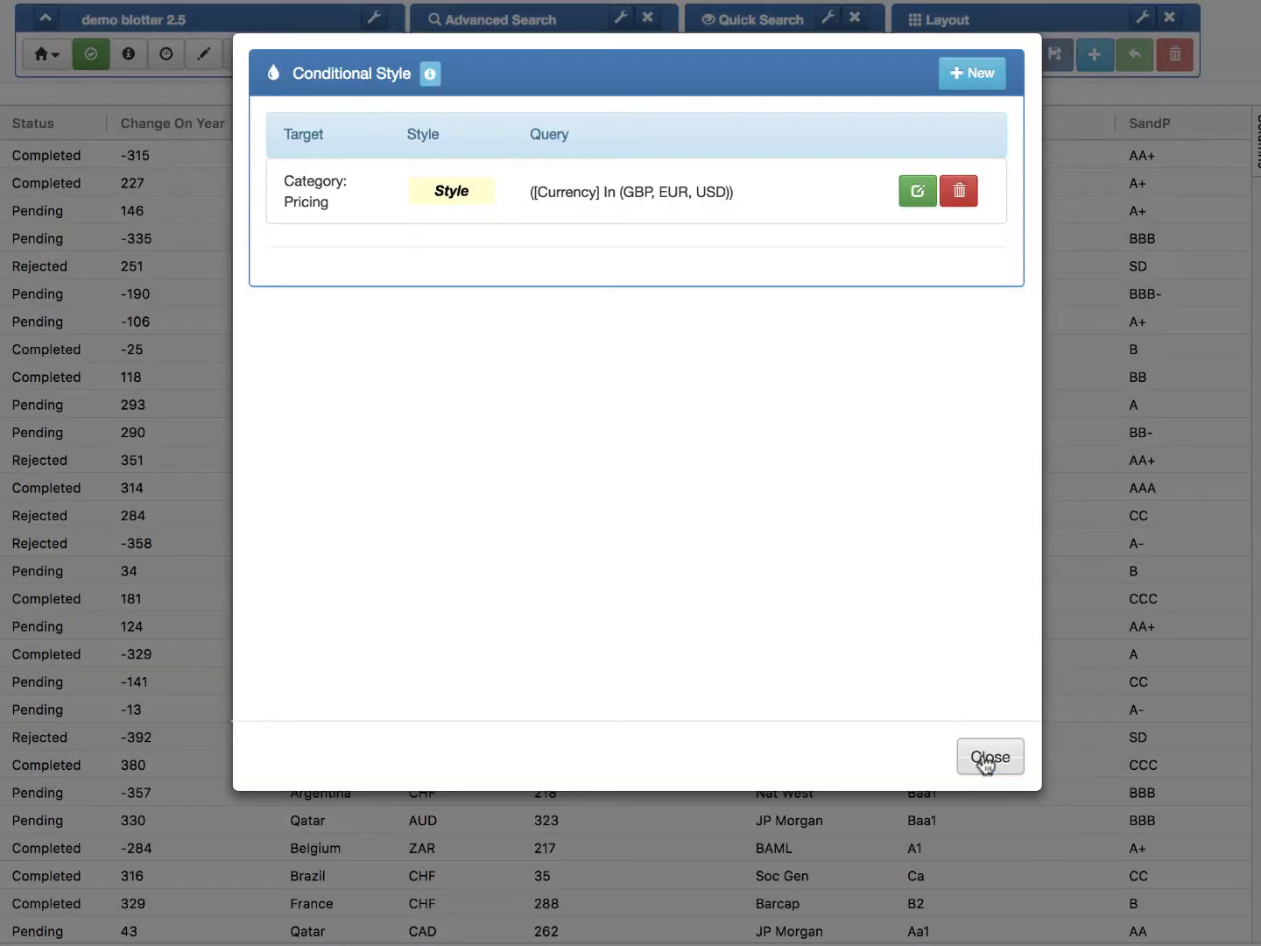
click(986, 760)
- Examine the conditional style across the grid's Pricing columns, from Bid to Bbg Bid, and down through further rows
scroll(785, 652, right, 10)
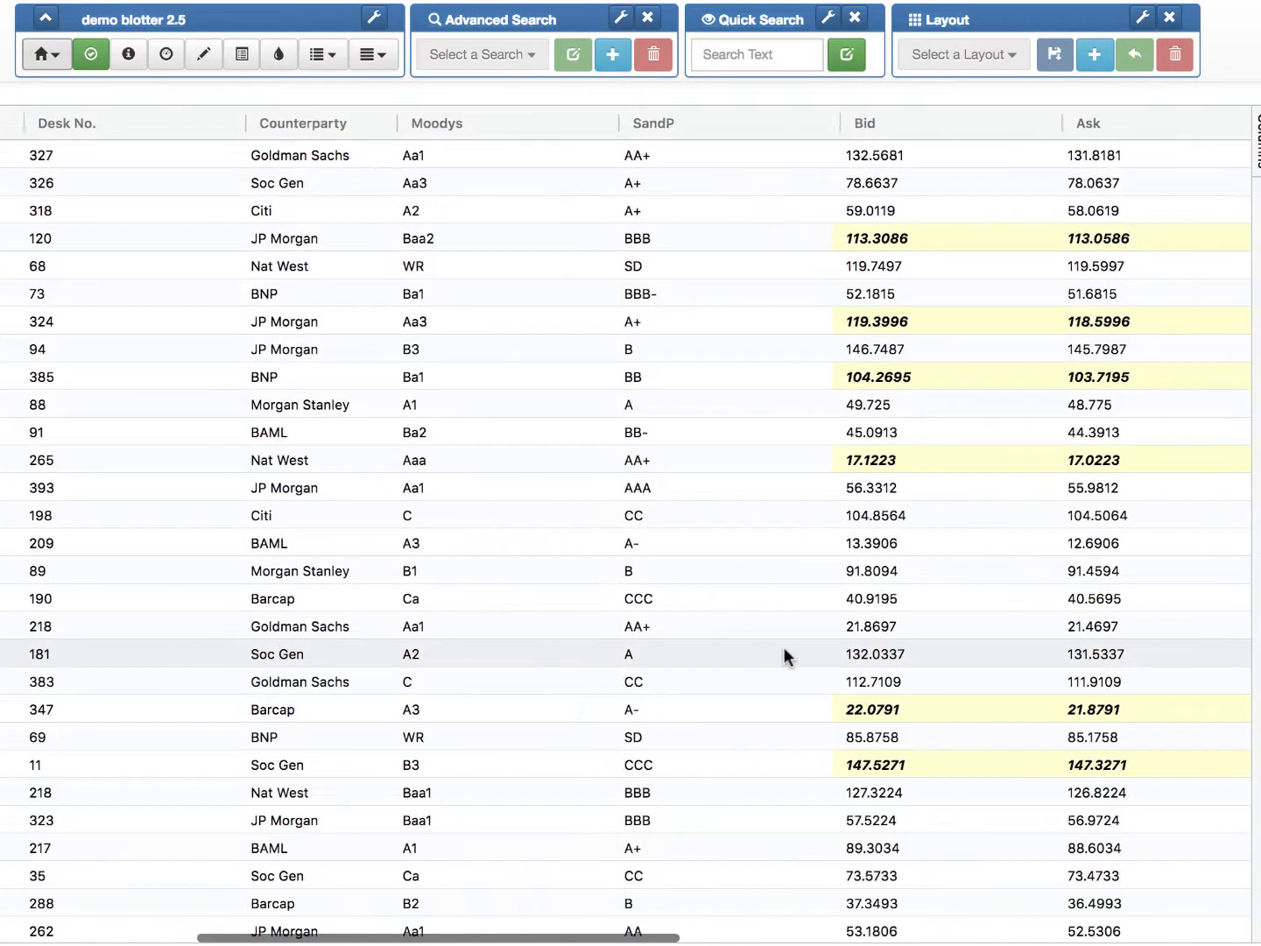
scroll(785, 647, right, 8)
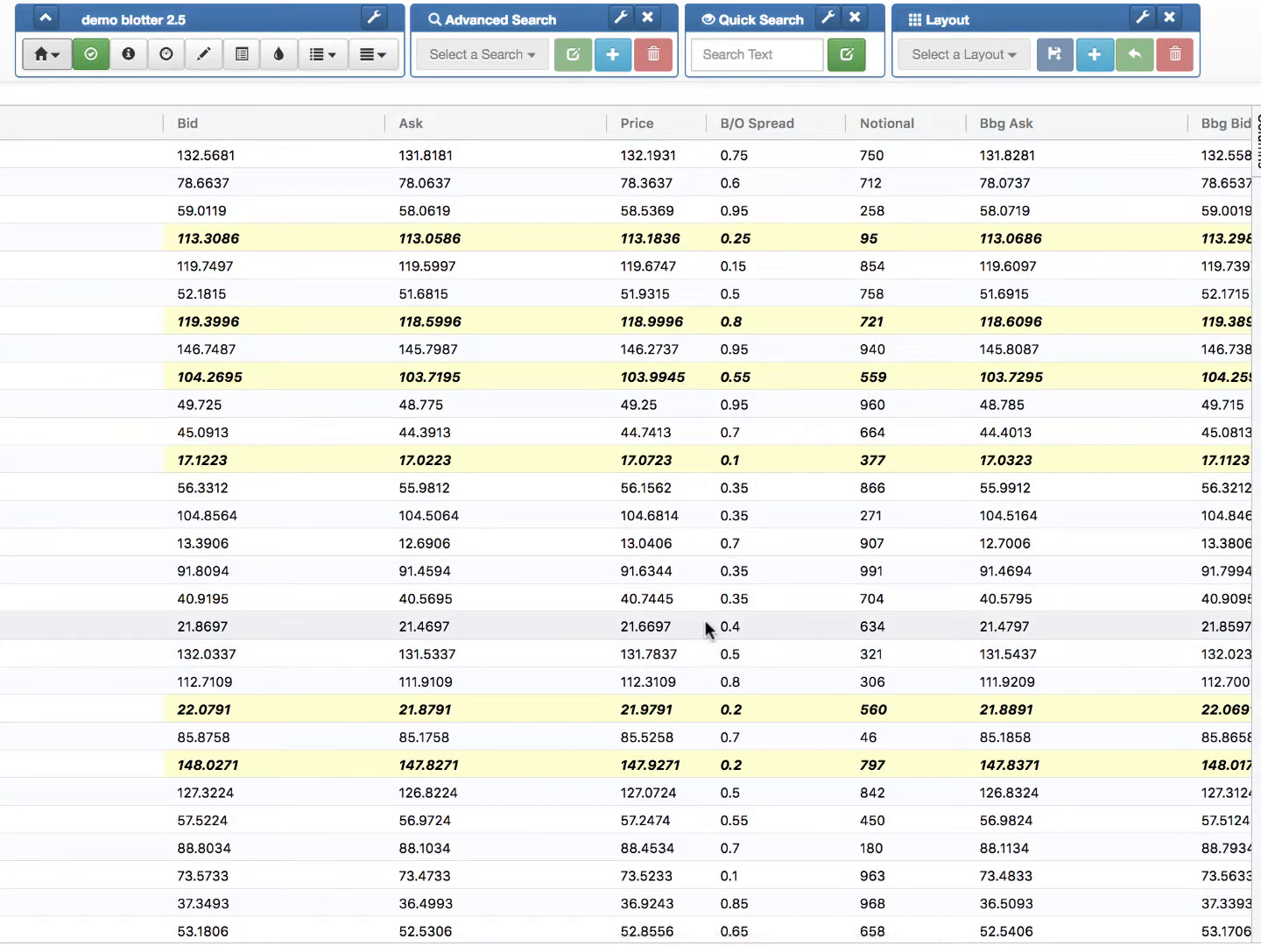
scroll(705, 619, right, 2)
scroll(706, 622, right, 10)
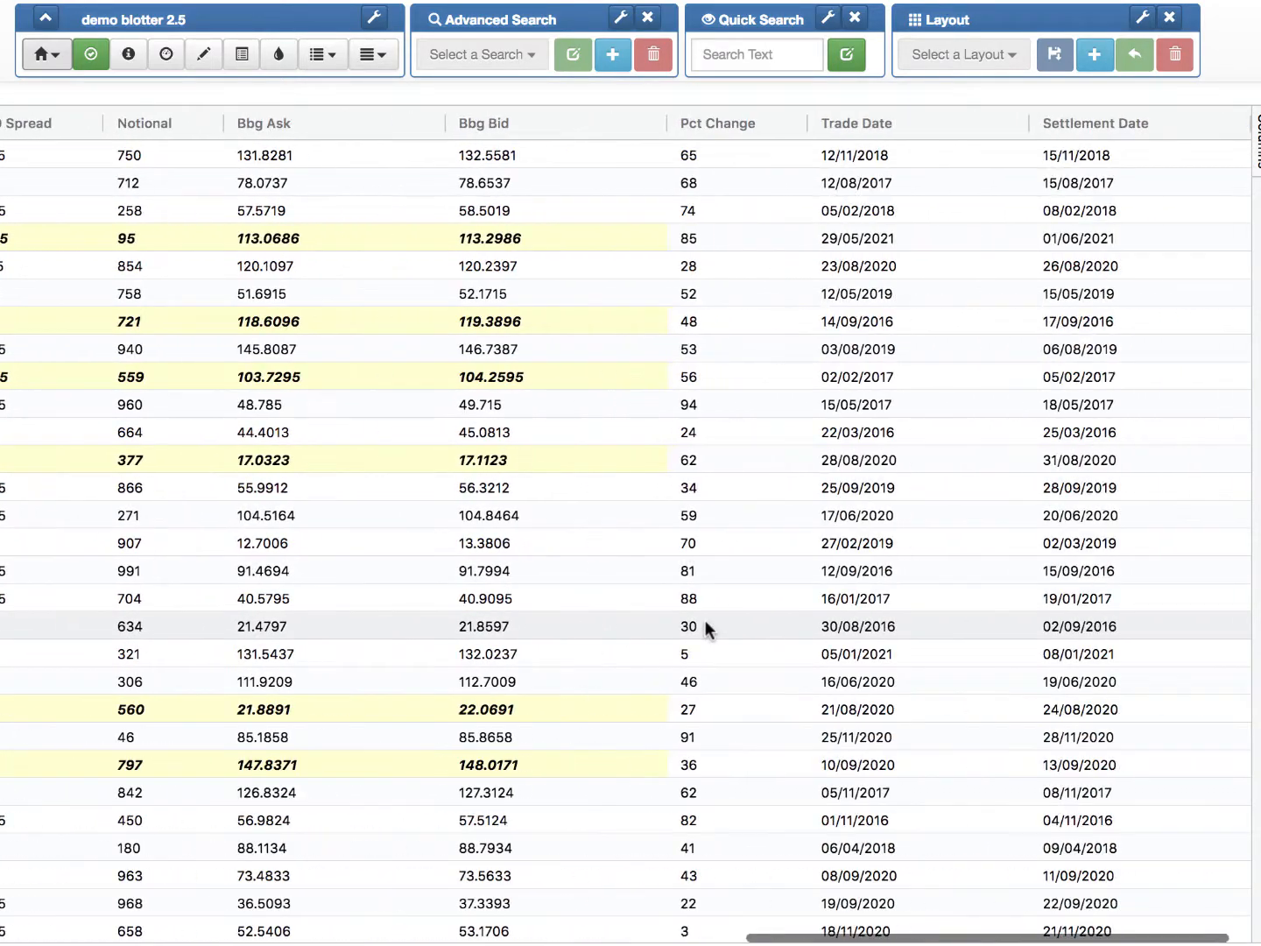
scroll(706, 619, left, 8)
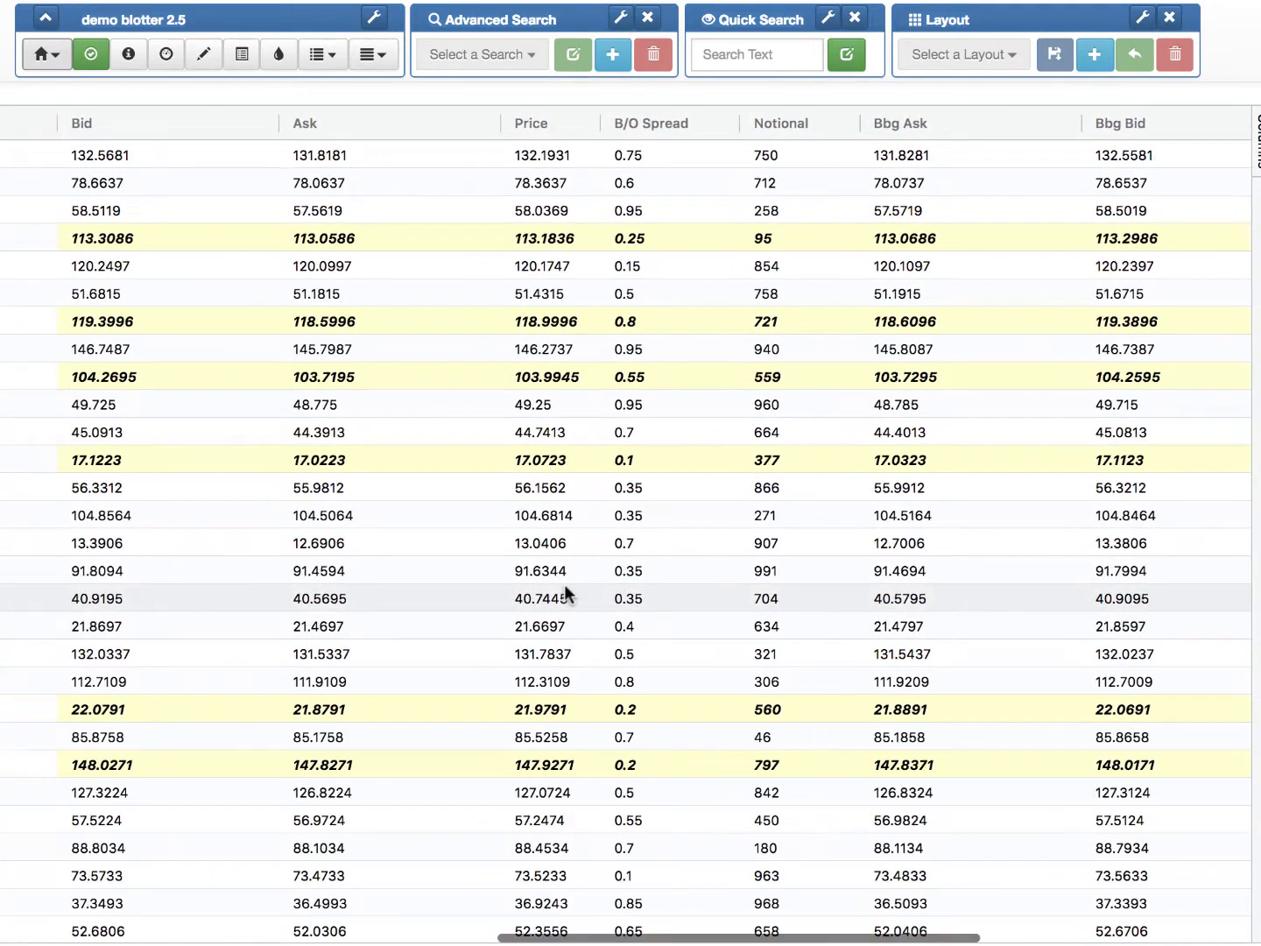
scroll(565, 594, down, 2)
scroll(565, 587, down, 10)
scroll(565, 588, up, 10)
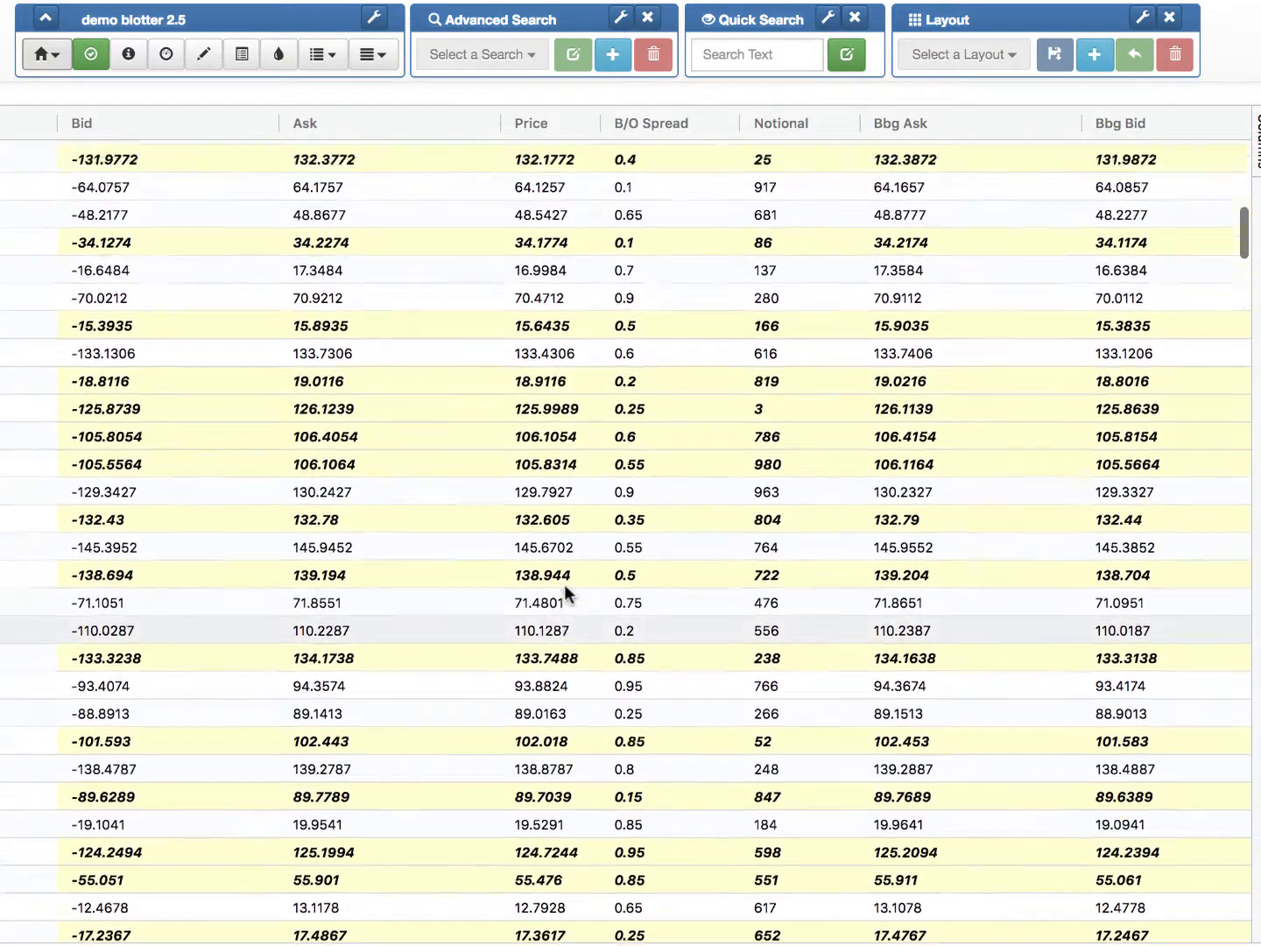
scroll(565, 588, up, 2)
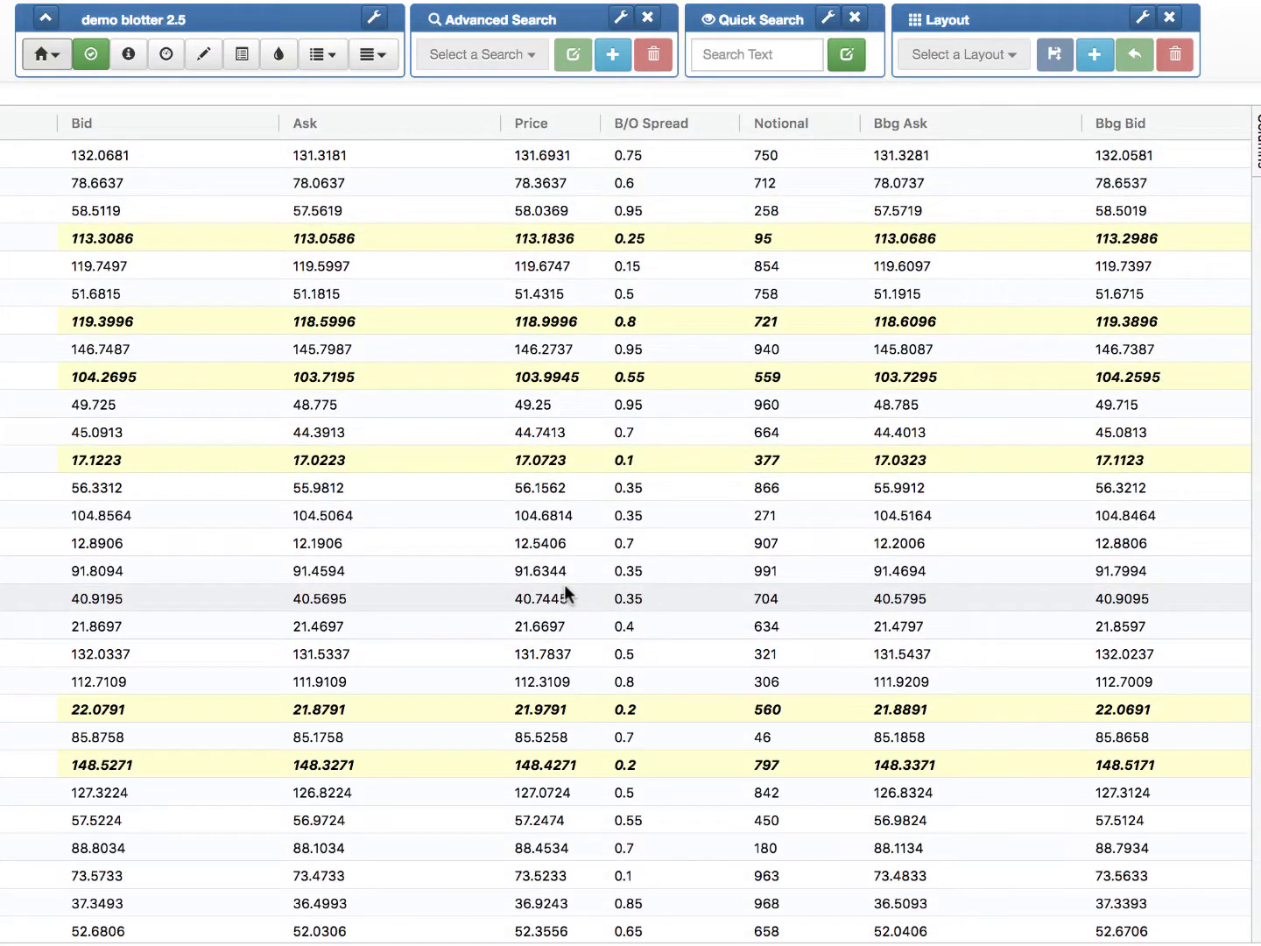